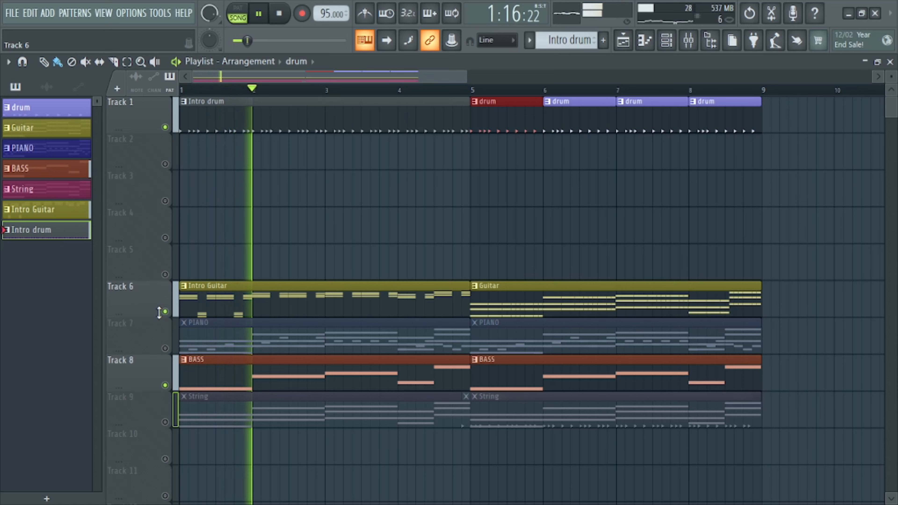
- Stop playback and create a new pattern named "intro Bass"
key("space")
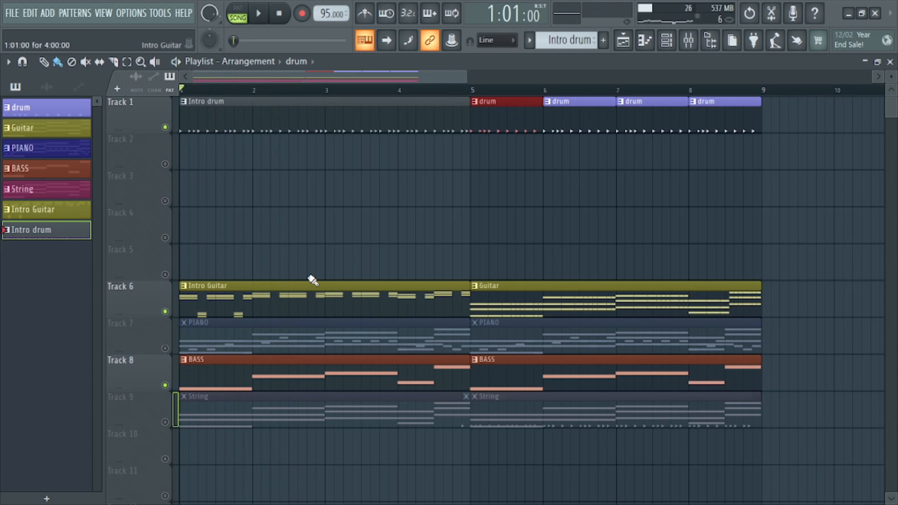
left_click(530, 41)
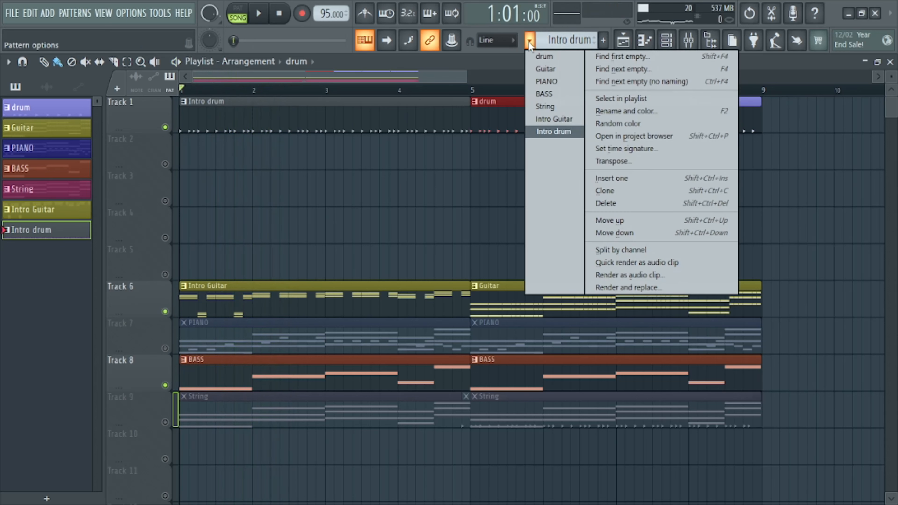
left_click(529, 42)
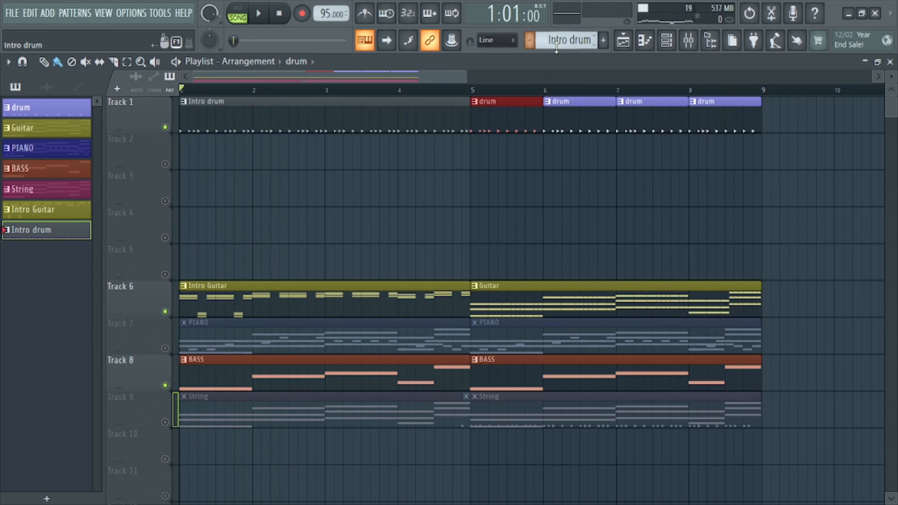
left_click(604, 42)
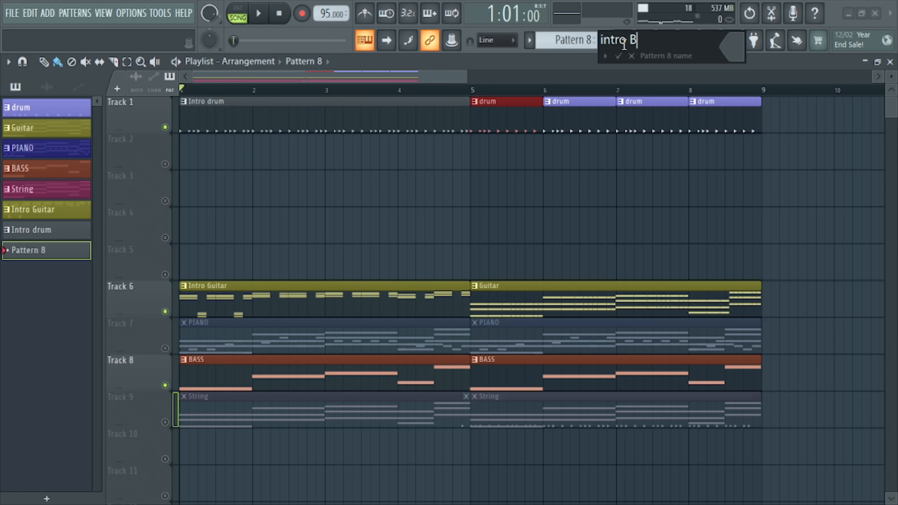
key("Return")
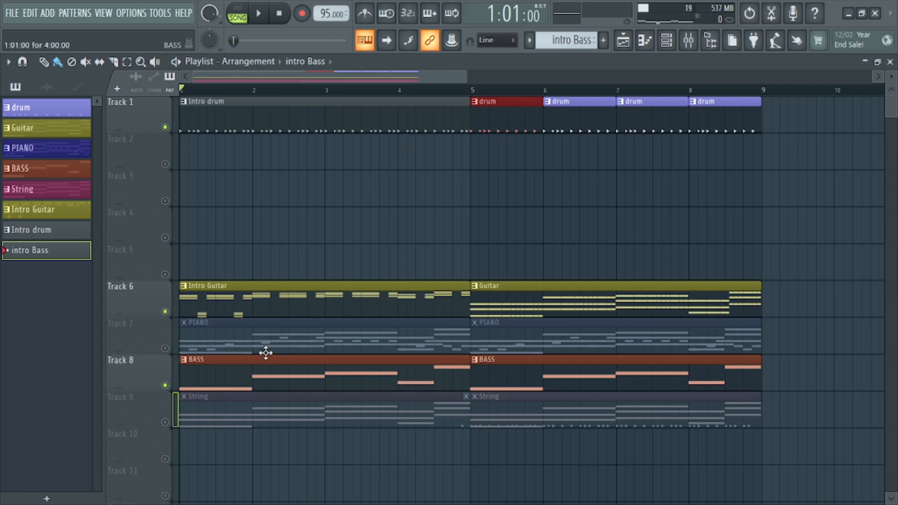
- Delete the BASS clip starting at bar 1 on Track 8 and move the BASS clip at bar 5 to Track 3
right_click(281, 369)
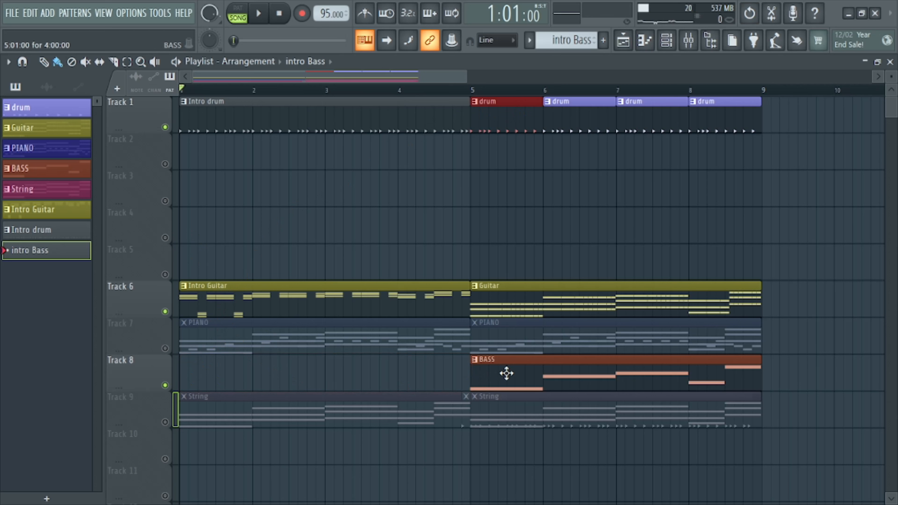
left_click_drag(506, 374, 509, 191)
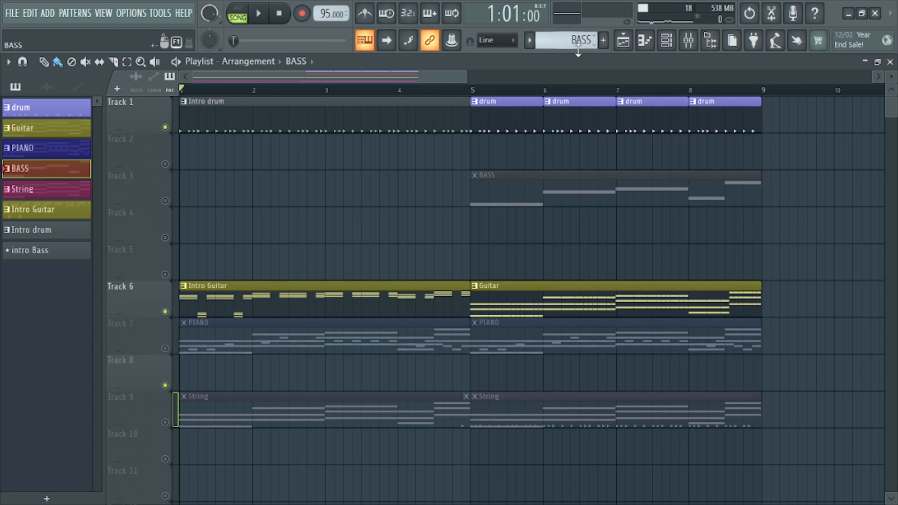
- Place an intro Bass clip at the start of Track 3, spanning bar 1 up to the BASS clip at bar 5
left_click(534, 40)
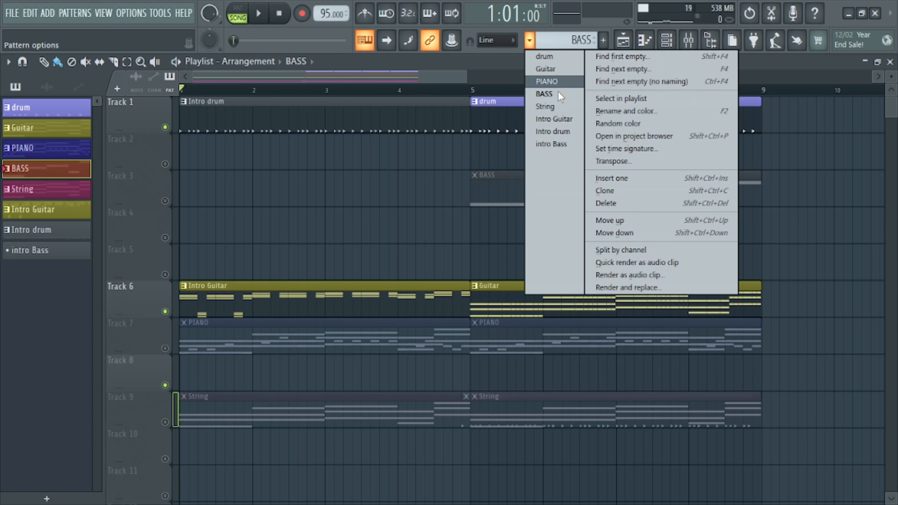
left_click(559, 143)
left_click_drag(313, 176, 199, 205)
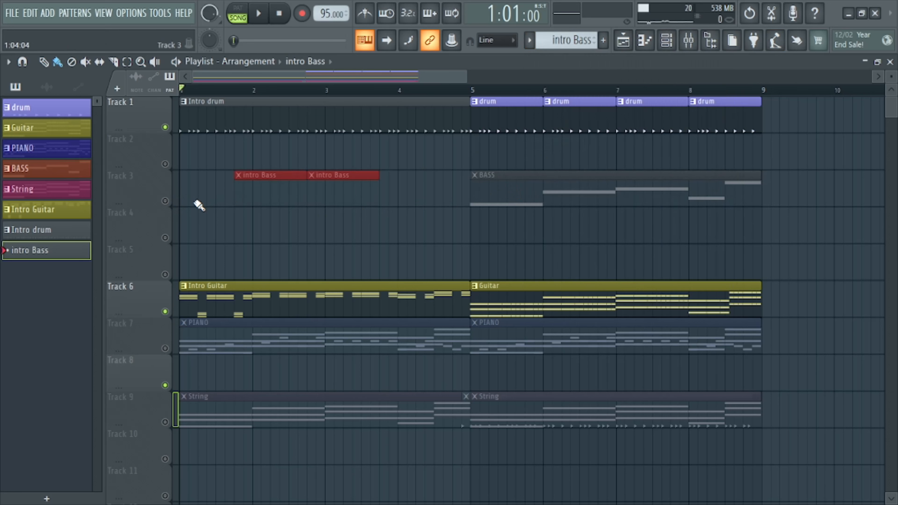
right_click(275, 201)
right_click(316, 198)
left_click(186, 190)
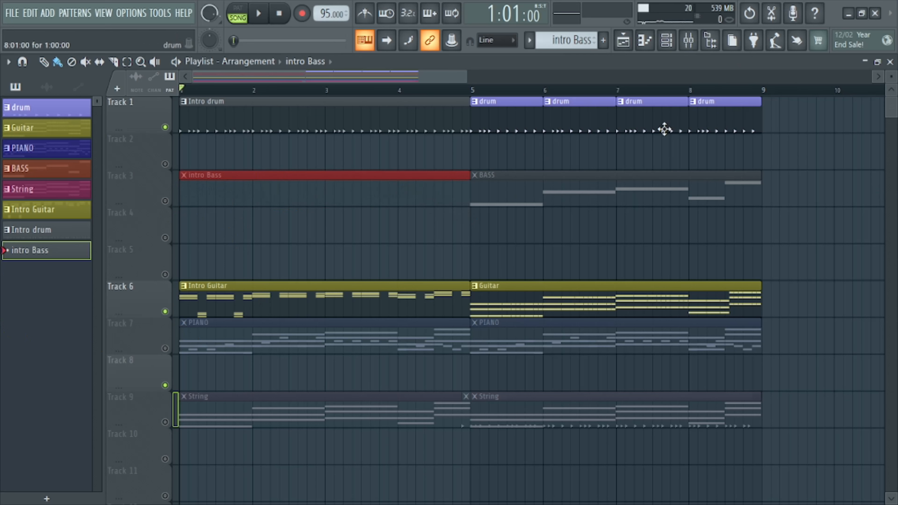
- Open the RealEight channel's piano roll for the intro Bass pattern, audition several low keys such as D4, and close it
double_click(408, 182)
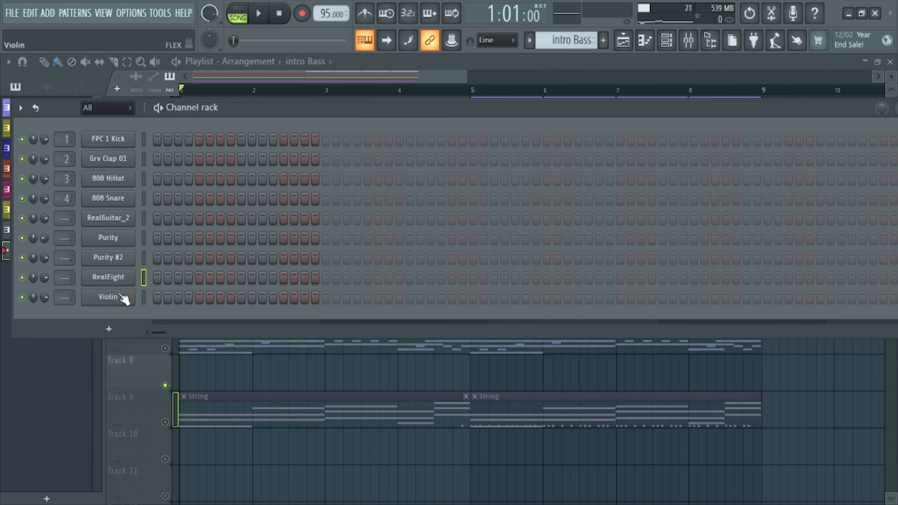
right_click(107, 280)
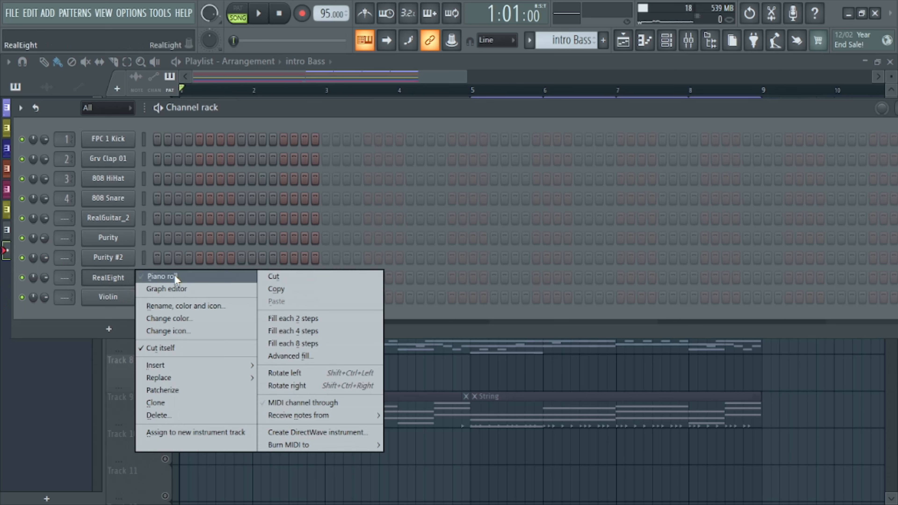
left_click(198, 279)
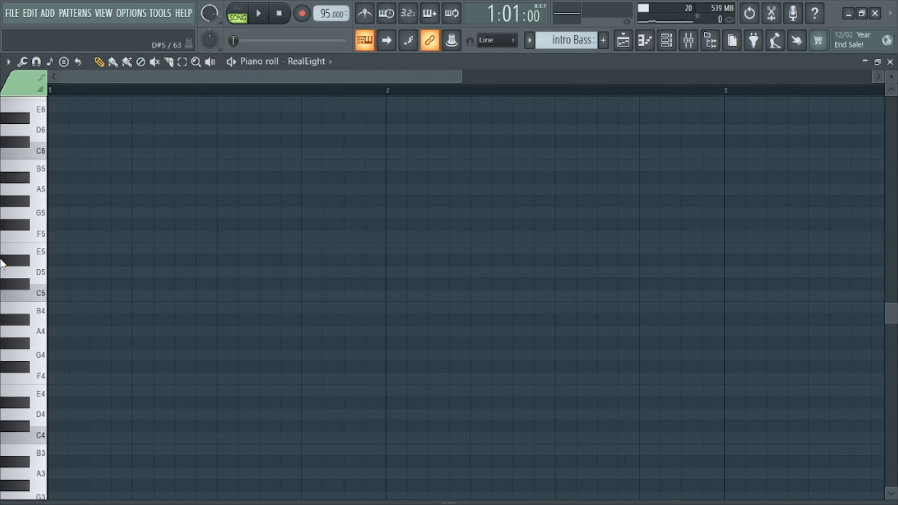
left_click(45, 271)
scroll(45, 271, "down", 5)
left_click(45, 272)
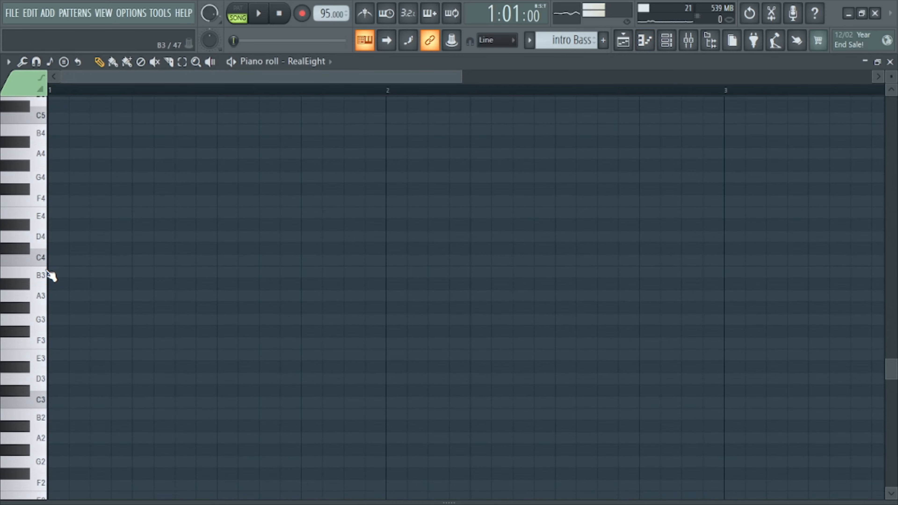
left_click(45, 236)
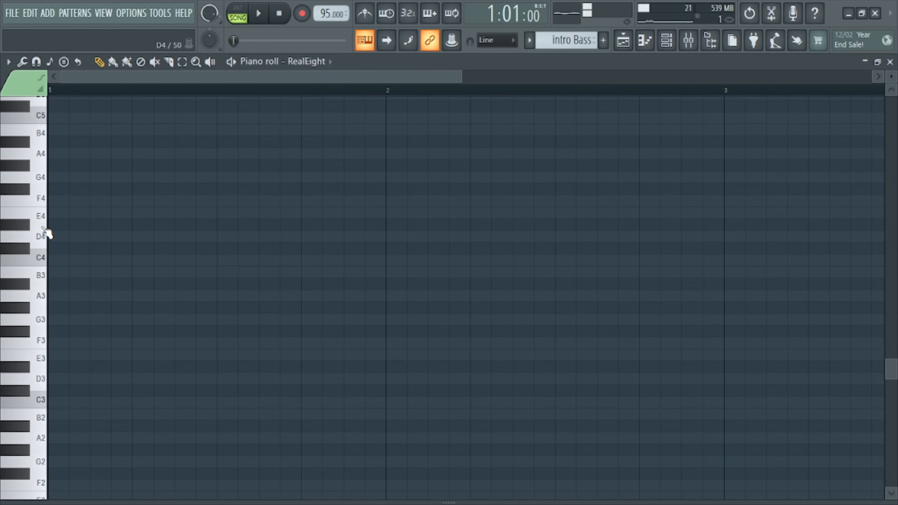
left_click(40, 204)
left_click(40, 205)
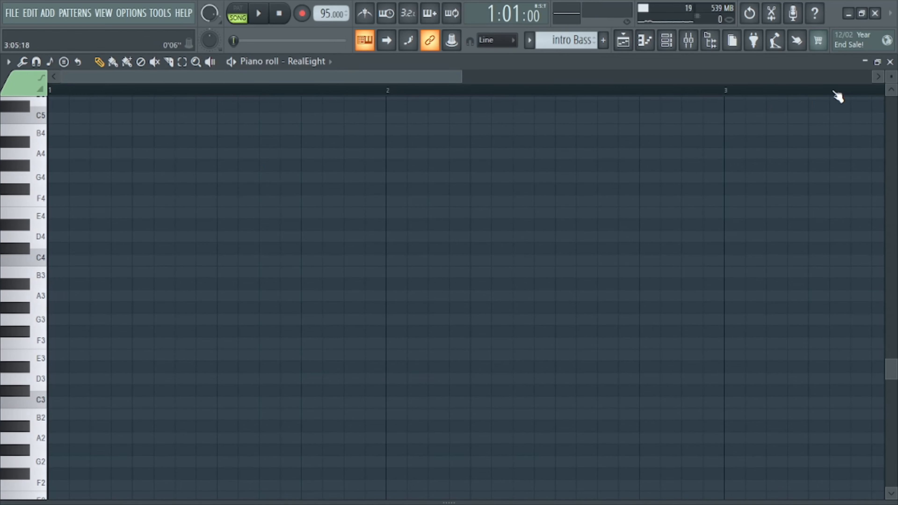
left_click(889, 62)
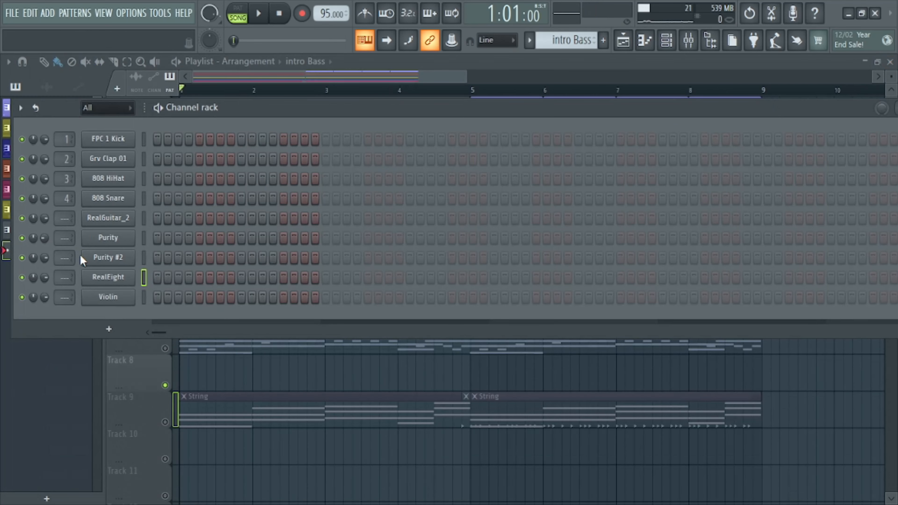
- Open the RealEight instrument, compare the sound of its Solo, Bass'n'Pick and Bass'n'Chord modes, and choose Bass'n'Chord
left_click(108, 277)
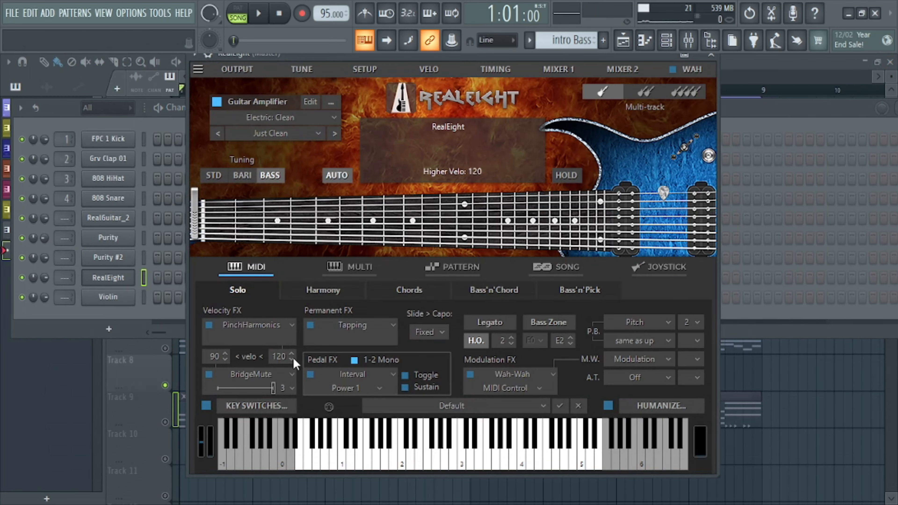
left_click(433, 446)
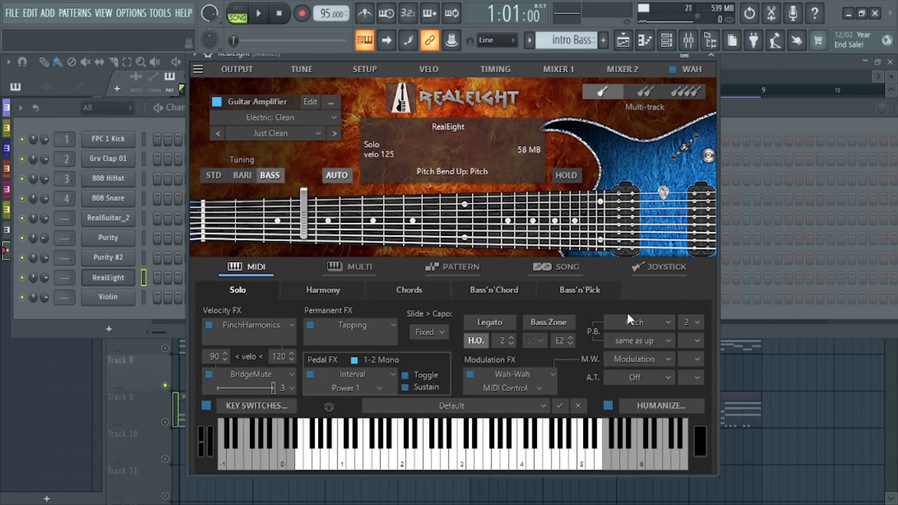
left_click(579, 290)
left_click(460, 465)
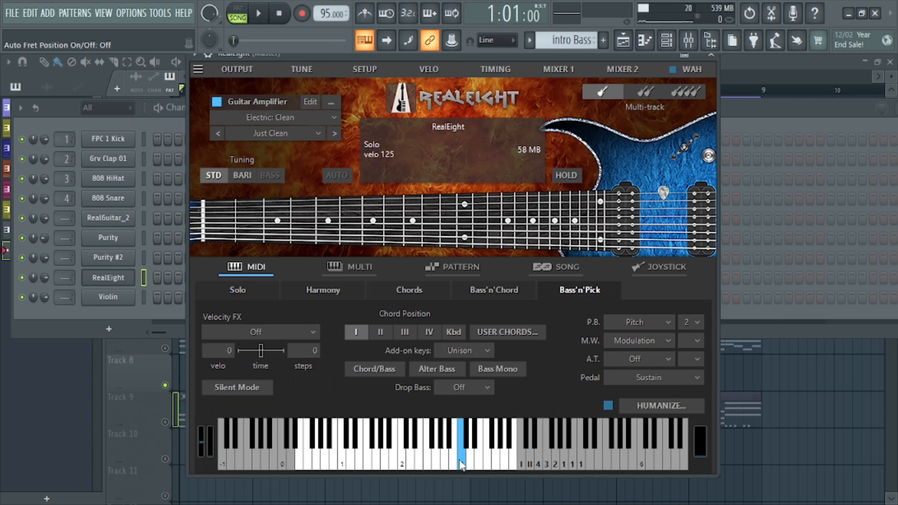
left_click(512, 292)
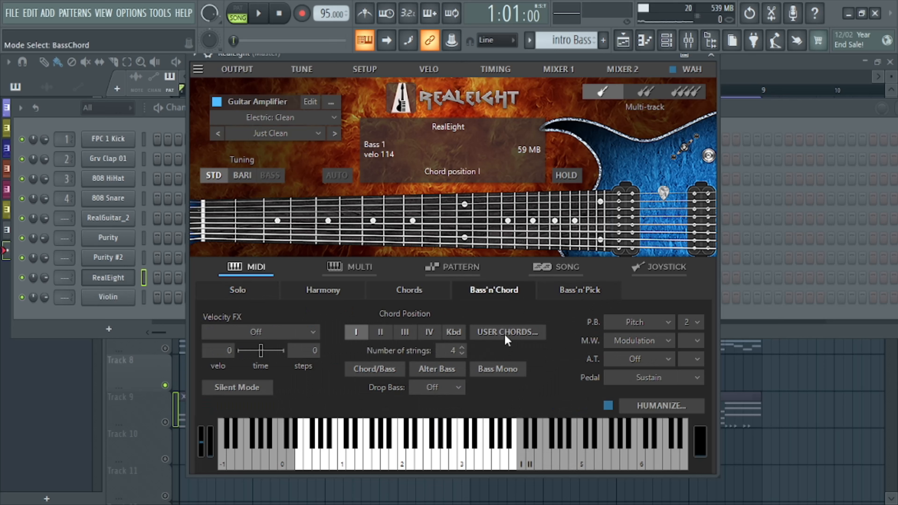
left_click(420, 460)
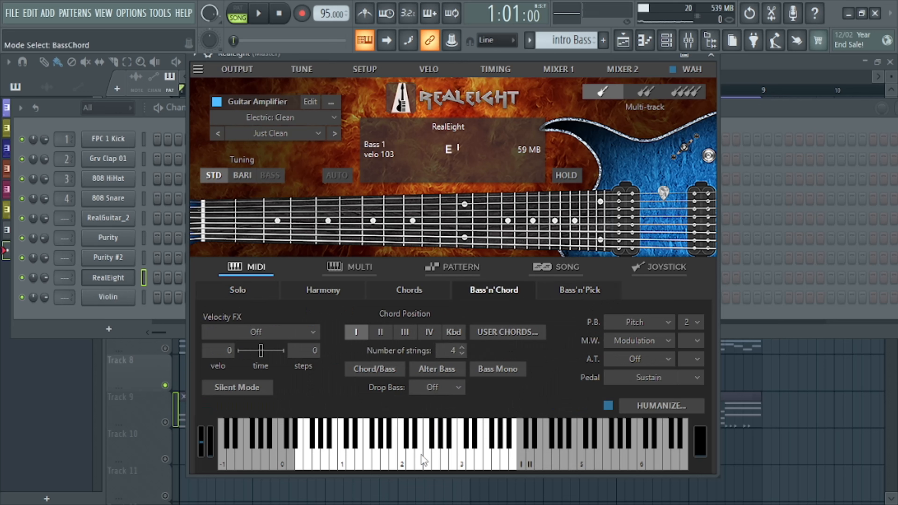
left_click(427, 470)
left_click(573, 290)
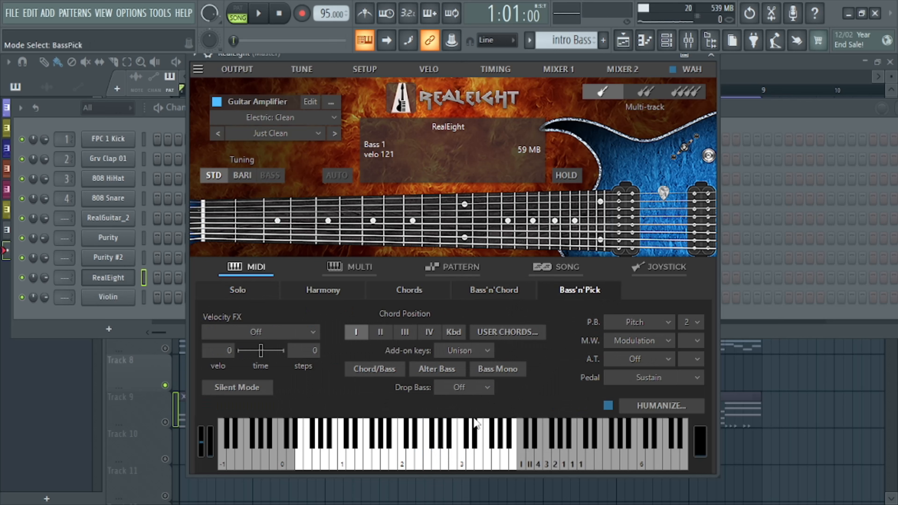
left_click(364, 461)
left_click(509, 292)
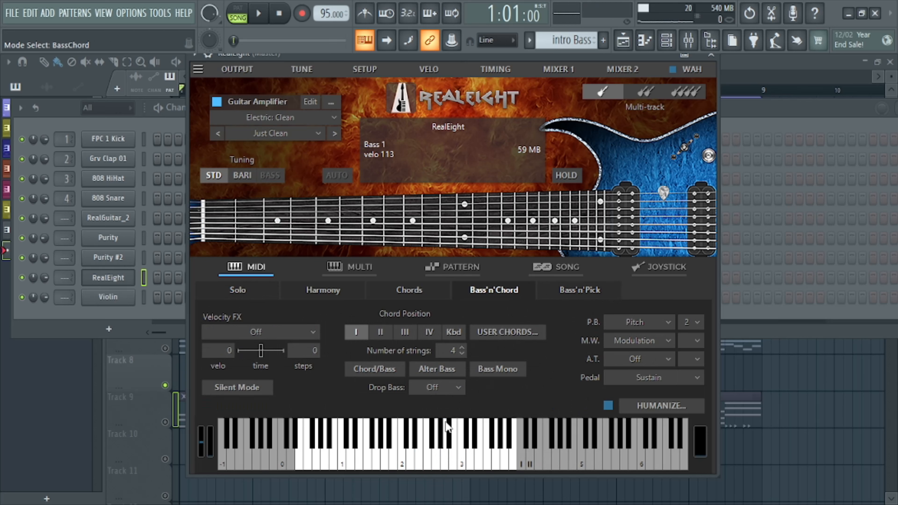
left_click(410, 464)
- Audition chord positions II and III in Bass'n'Chord mode and return to position I
left_click(380, 333)
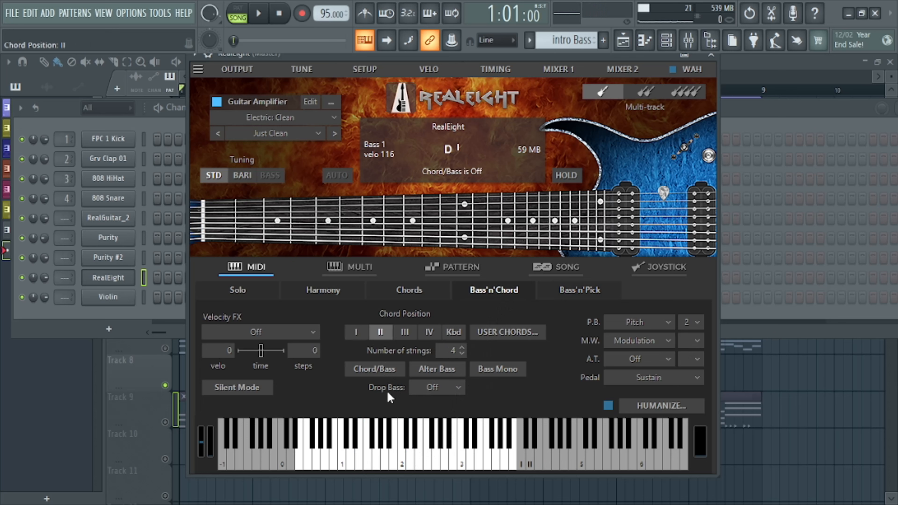
left_click(410, 464)
left_click(461, 465)
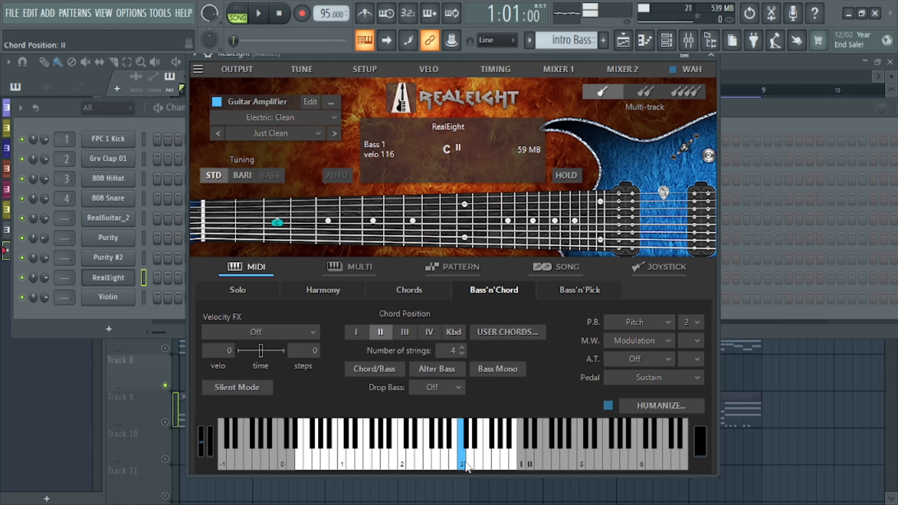
left_click(405, 333)
left_click(488, 468)
left_click_drag(485, 469, 413, 471)
left_click(355, 332)
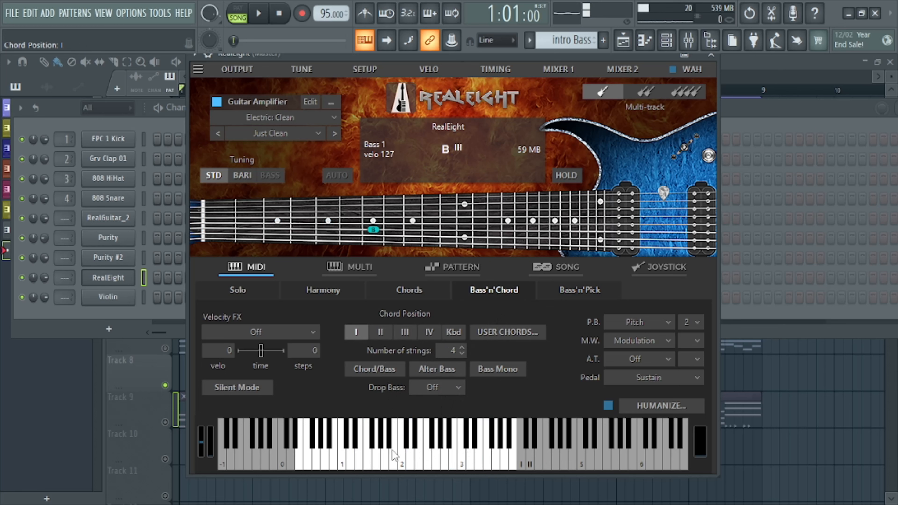
left_click(395, 464)
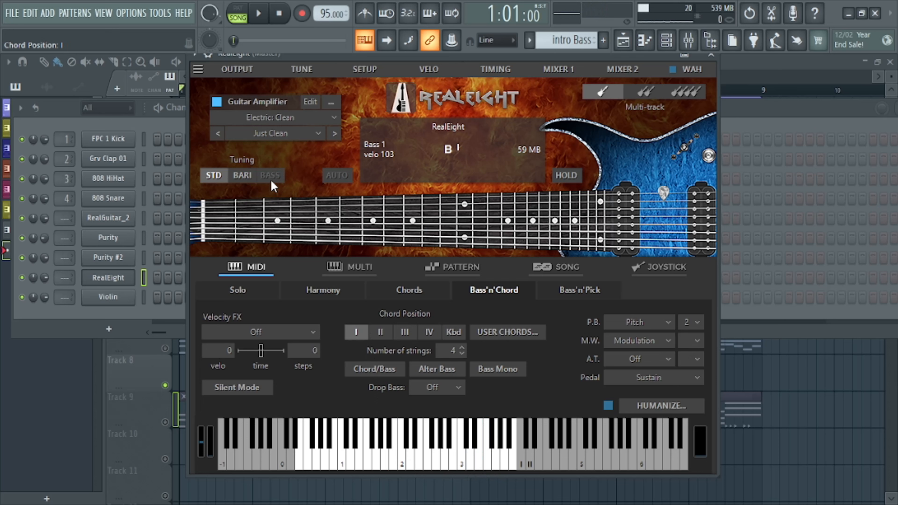
- Set RealEight's tuning to BARI and audition a few notes with it
left_click(258, 177)
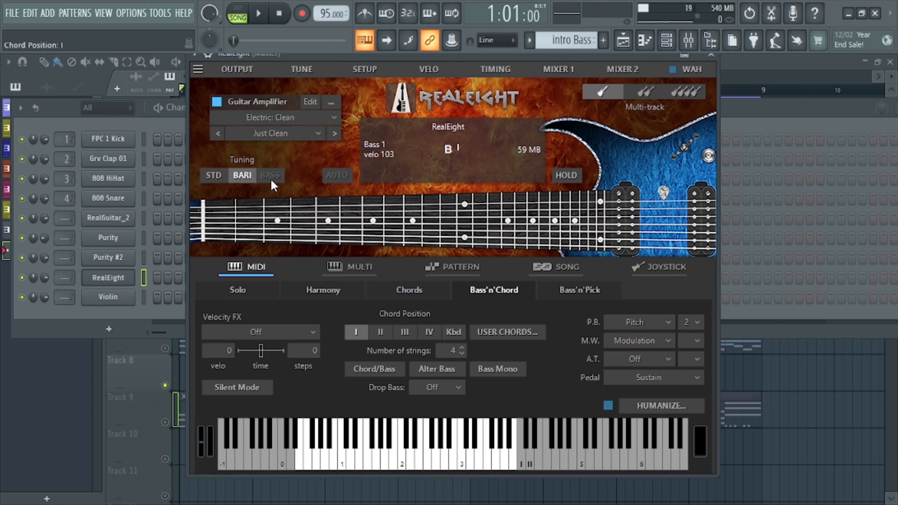
left_click(417, 458)
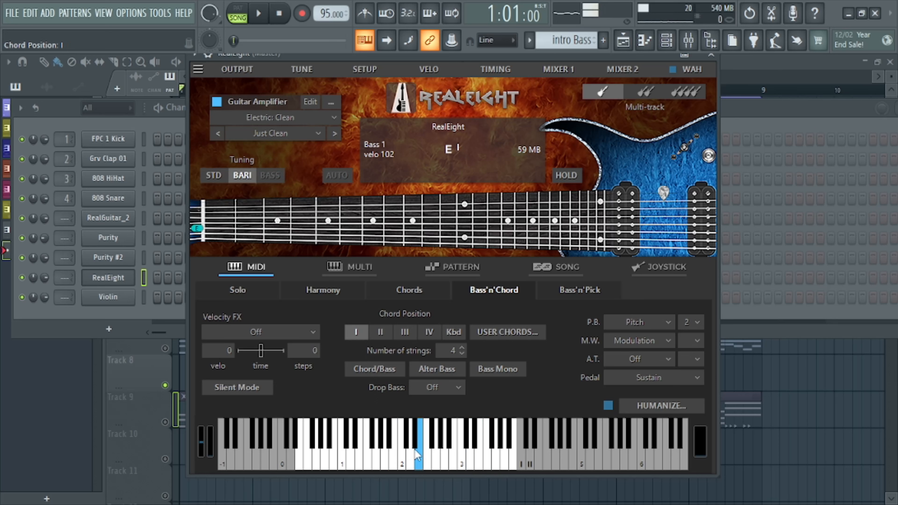
left_click_drag(416, 451, 415, 447)
- Change RealEight's guitar amplifier category to Bass: Bass, audition several notes, and close the instrument
left_click(285, 122)
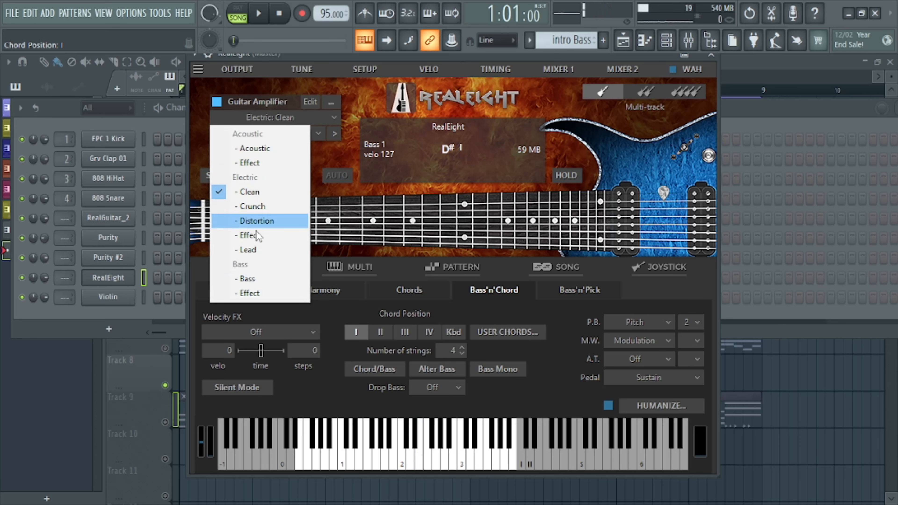
left_click(249, 280)
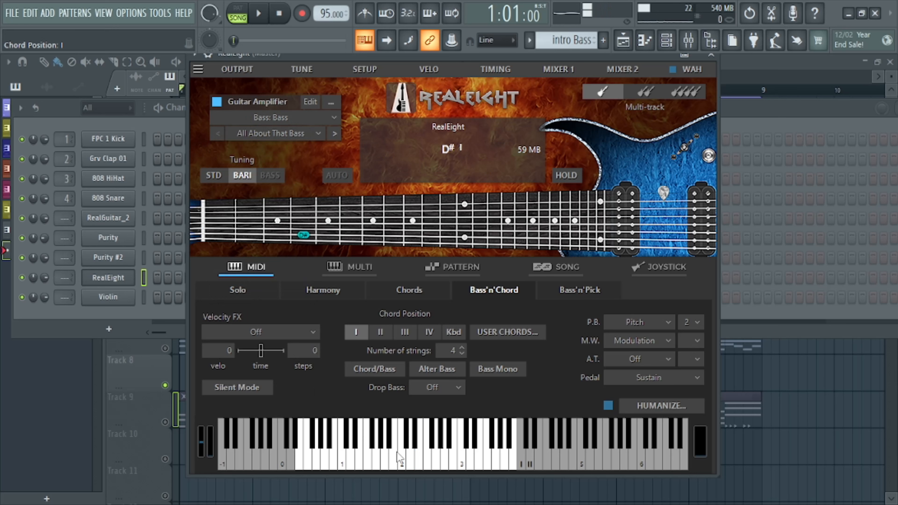
left_click(403, 459)
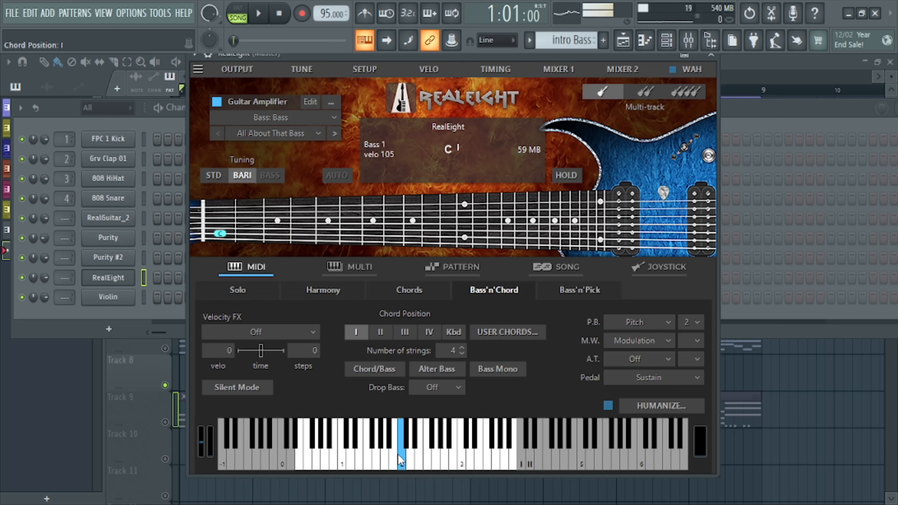
left_click(487, 460)
left_click(472, 460)
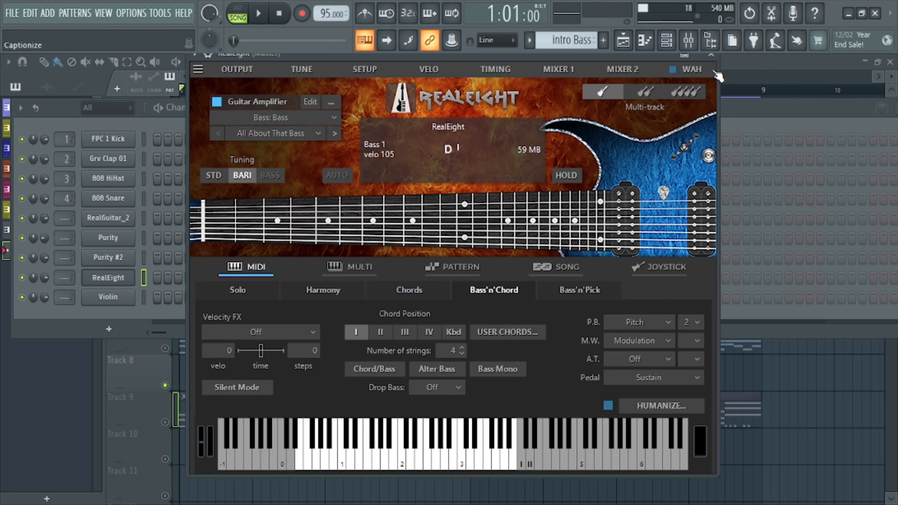
left_click(711, 56)
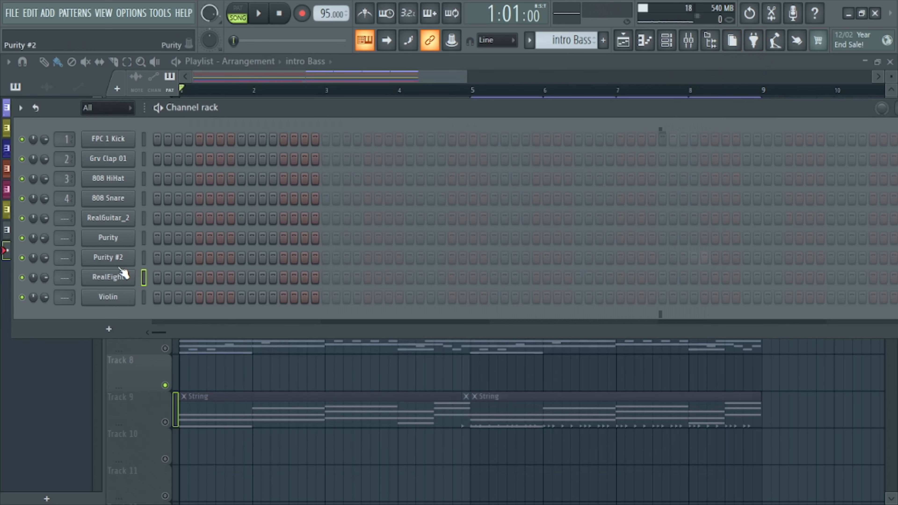
- Open RealEight's piano roll and audition single notes on its keyboard, including D4 and E3
right_click(121, 276)
left_click(201, 276)
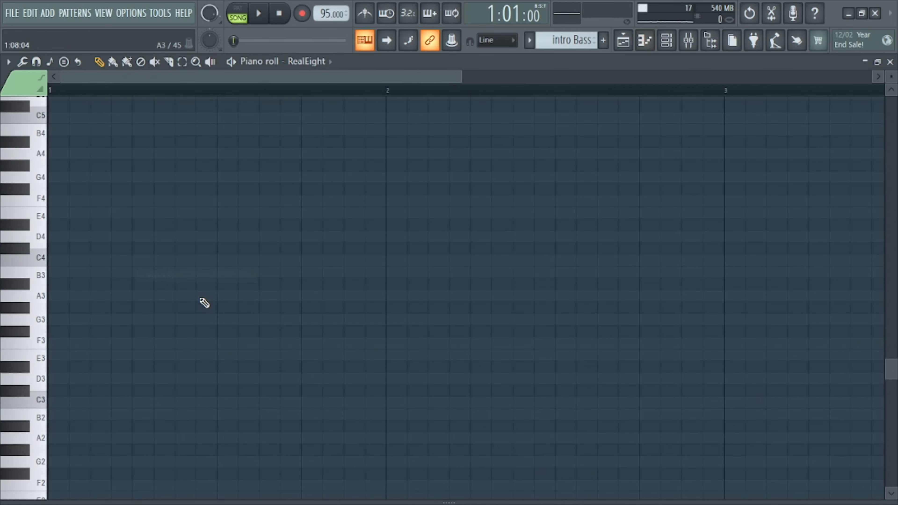
key("space")
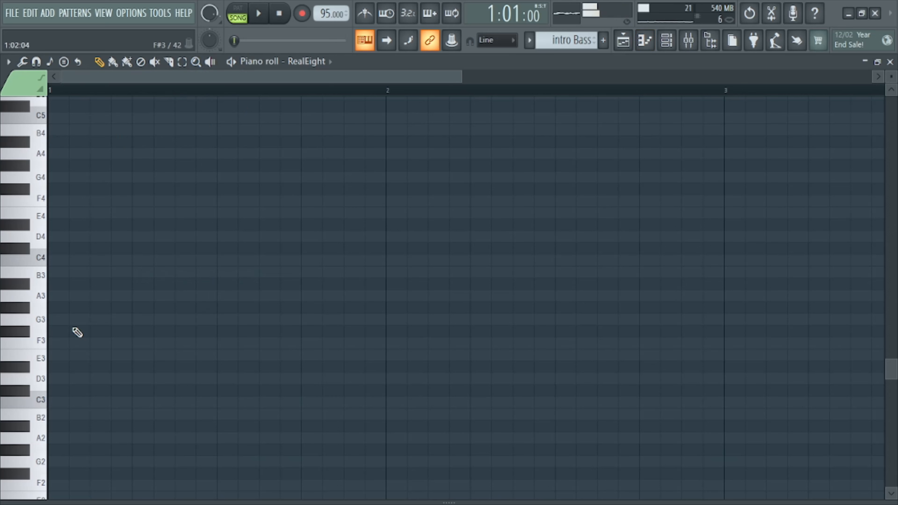
key("space")
left_click(38, 236)
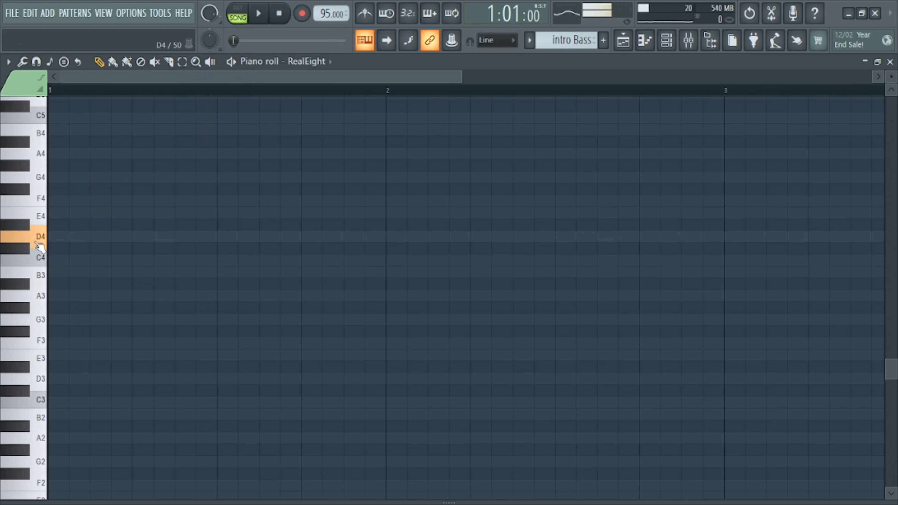
left_click(38, 326)
left_click(40, 356)
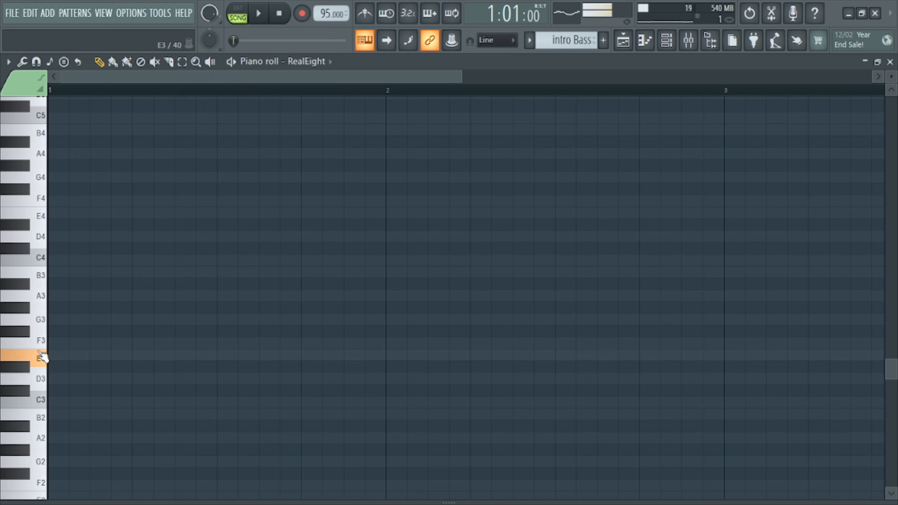
- Play the song and audition E3, E4 and B3 over it to look for the opening bass pitch
key("space")
left_click(41, 357)
left_click(44, 215)
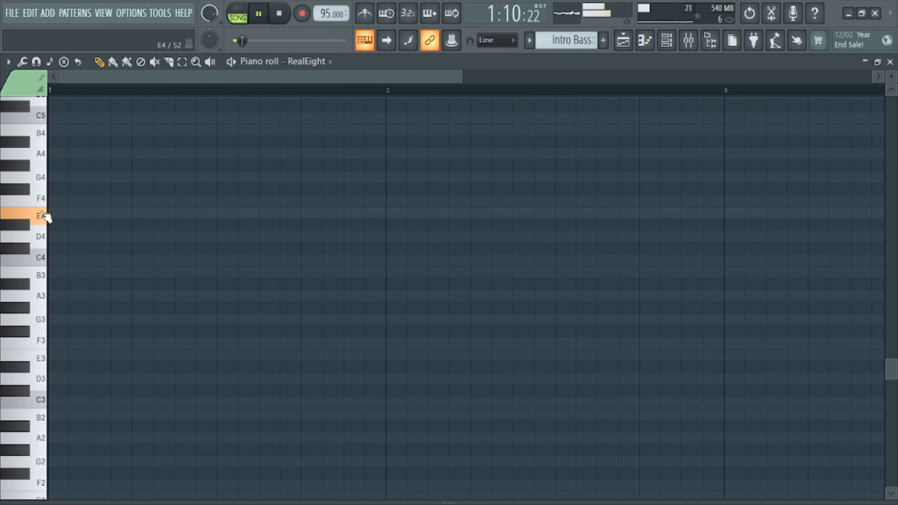
left_click(47, 218)
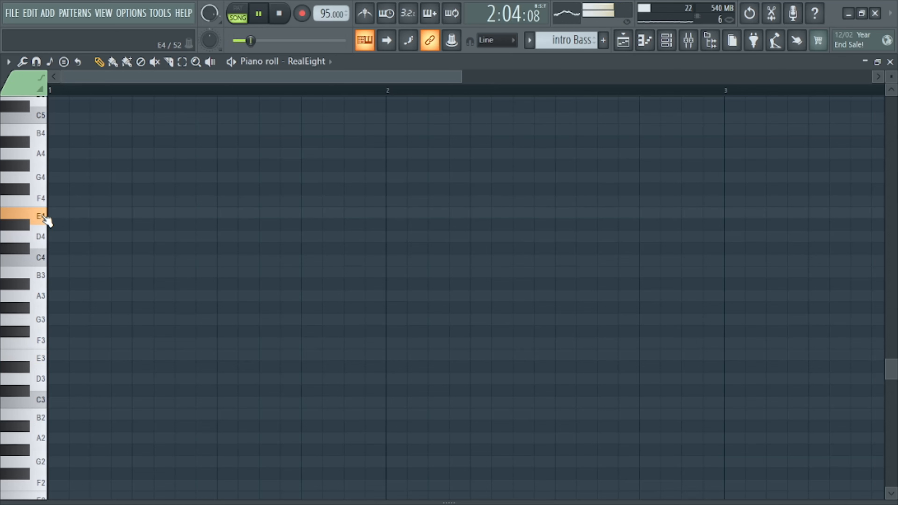
left_click(39, 277)
key("space")
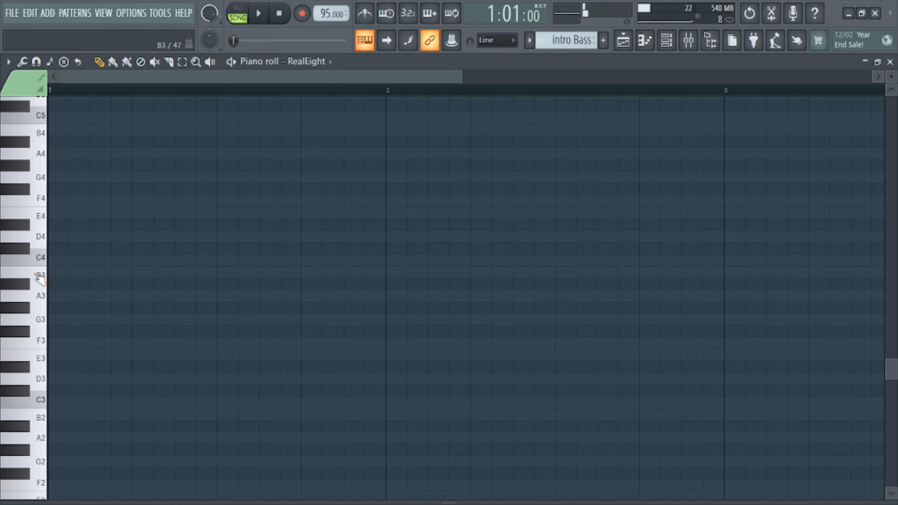
- Place a one-beat C#3 note at the start of bar 1 and play the song briefly
scroll(141, 249, "down", 3)
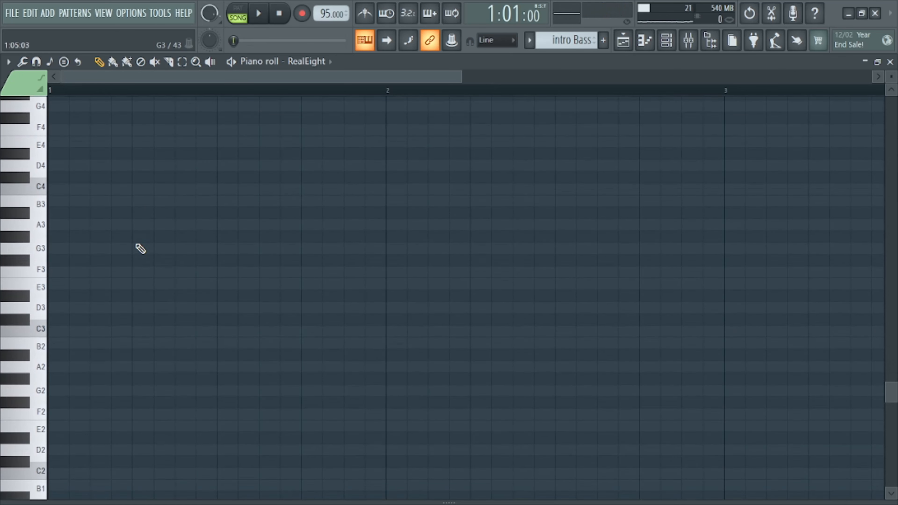
left_click(54, 330)
left_click(50, 329)
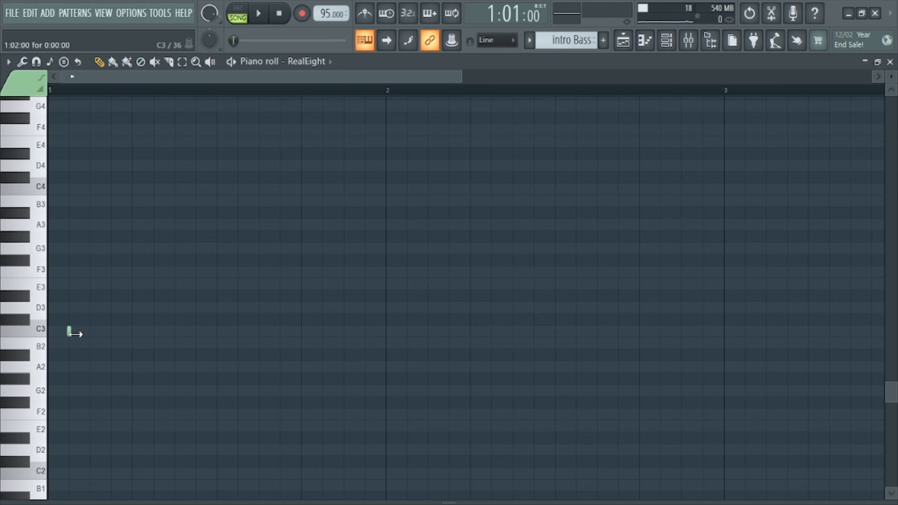
left_click_drag(76, 334, 134, 354)
left_click_drag(93, 330, 134, 336)
key("space")
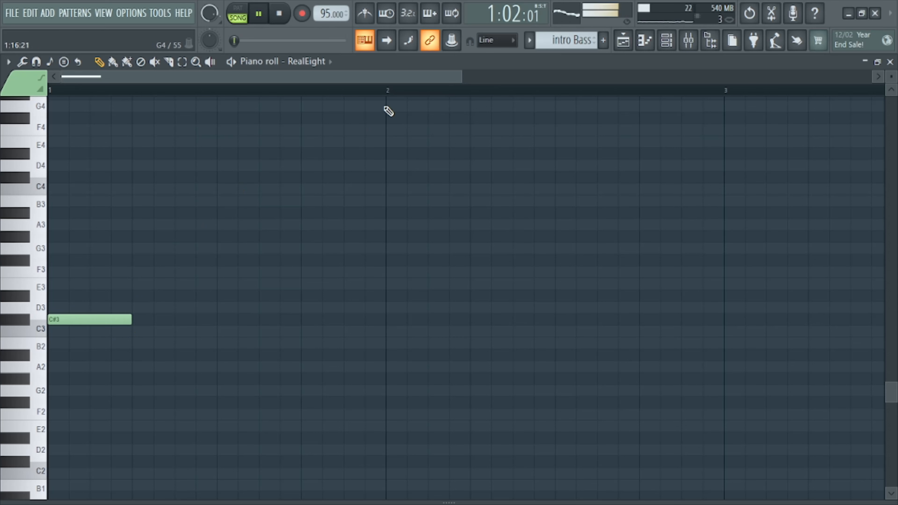
key("space")
- Unmute Track 3 in the playlist so the intro Bass clip plays, and test the playback
left_click(624, 41)
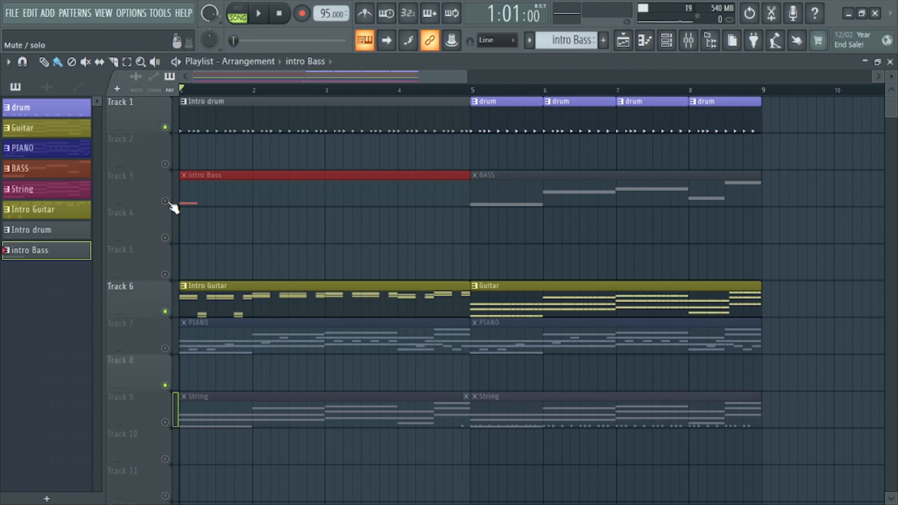
left_click(165, 201)
key("space")
key("space")
- Return to RealEight's piano roll and play the song to hear the C#3 note in context
left_click(628, 41)
left_click(627, 41)
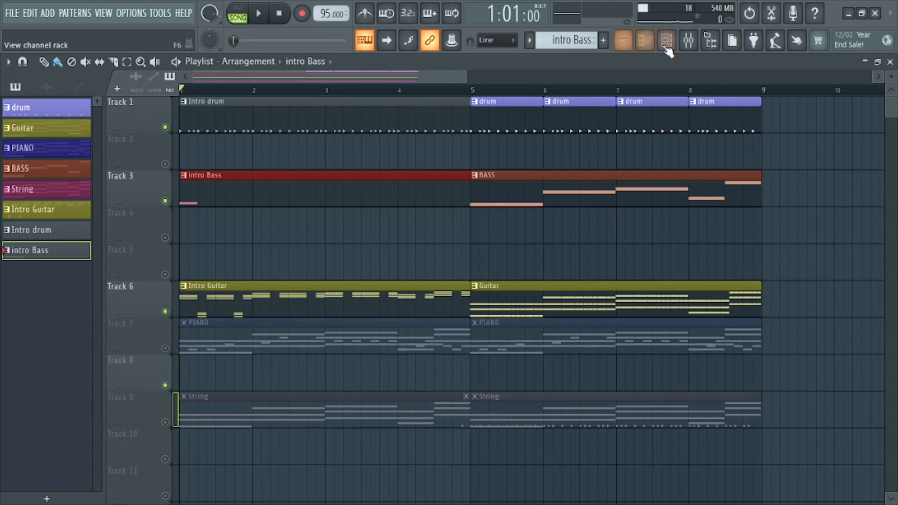
left_click(666, 41)
left_click(227, 277)
key("space")
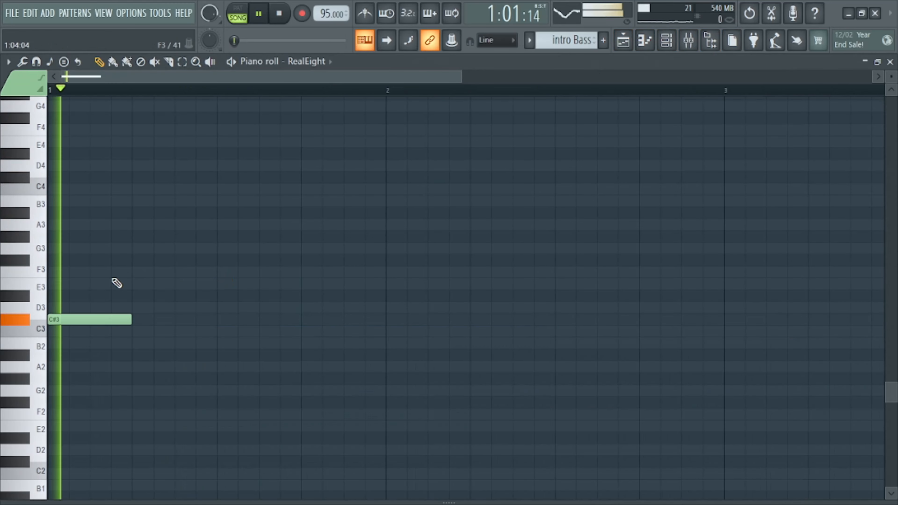
key("space")
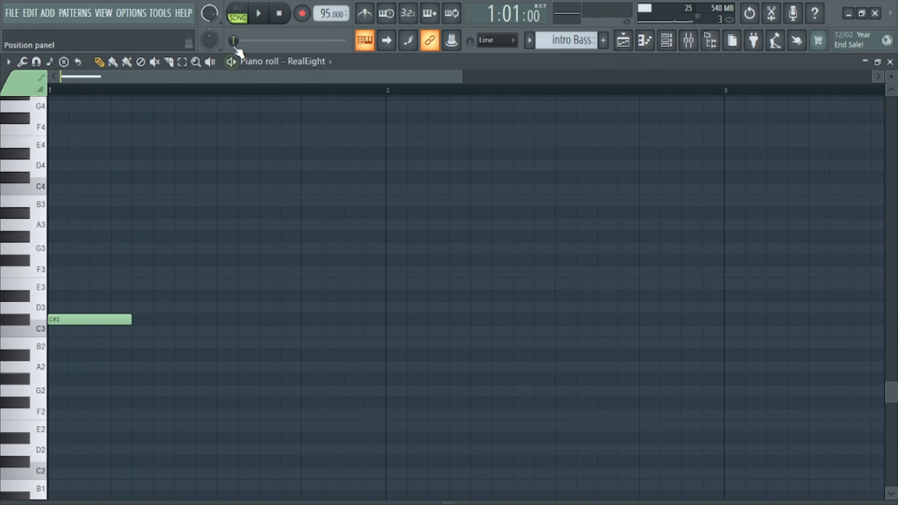
- Switch playback to pattern mode and listen to the bass note on its own
left_click(244, 14)
key("space")
key("space")
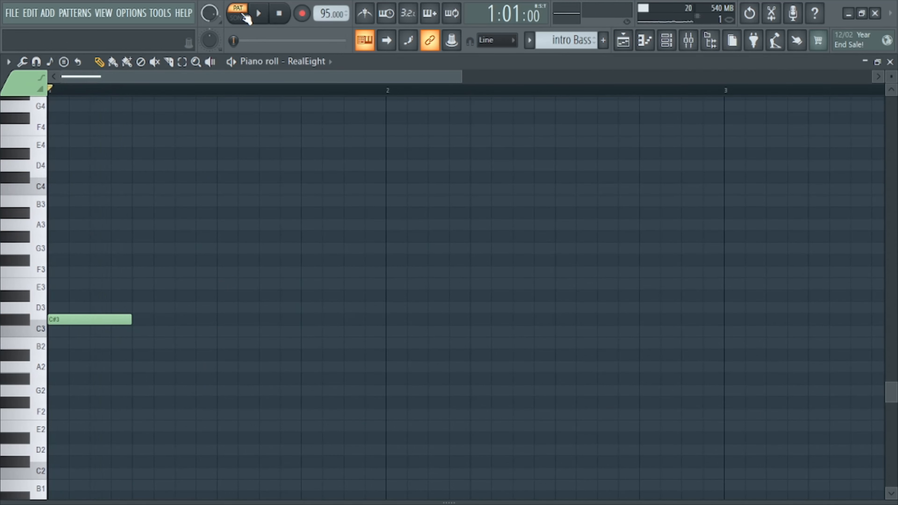
key("space")
key("space")
key("space")
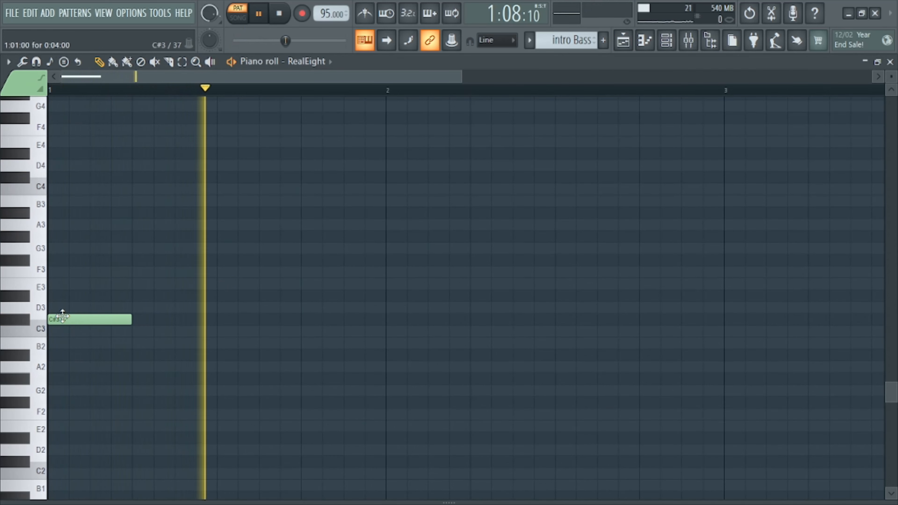
- Move the bass note down to C3 and replay the pattern several times to judge the pitch
mouse_move(63, 316)
left_mouse_down()
mouse_move(81, 337)
mouse_move(61, 328)
left_mouse_up()
key("space")
left_click(76, 341)
right_click(87, 329)
key("space")
key("space")
key("space")
key("space")
key("space")
key("space")
- Audition D4 and C4 on the keyboard, move the bass note up to C4, and play the pattern
left_click(30, 257)
left_click(29, 169)
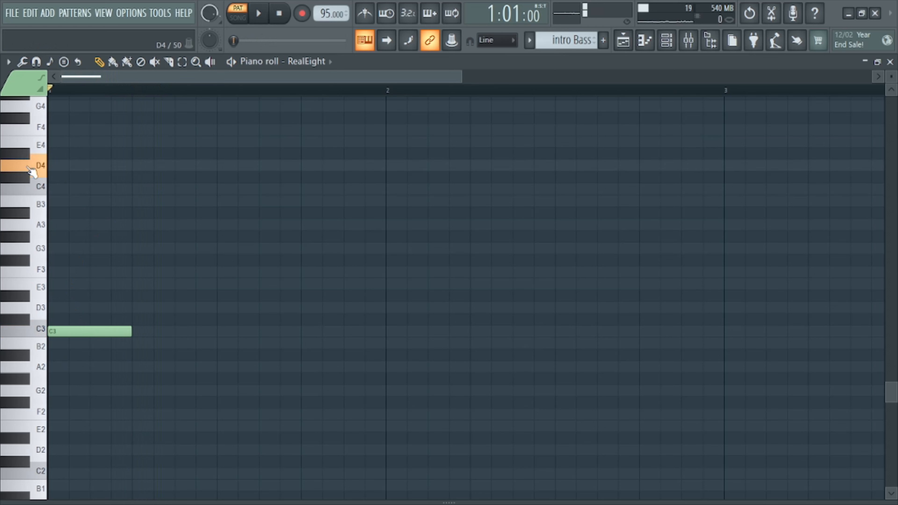
left_click(34, 190)
left_click_drag(80, 332, 83, 187)
key("space")
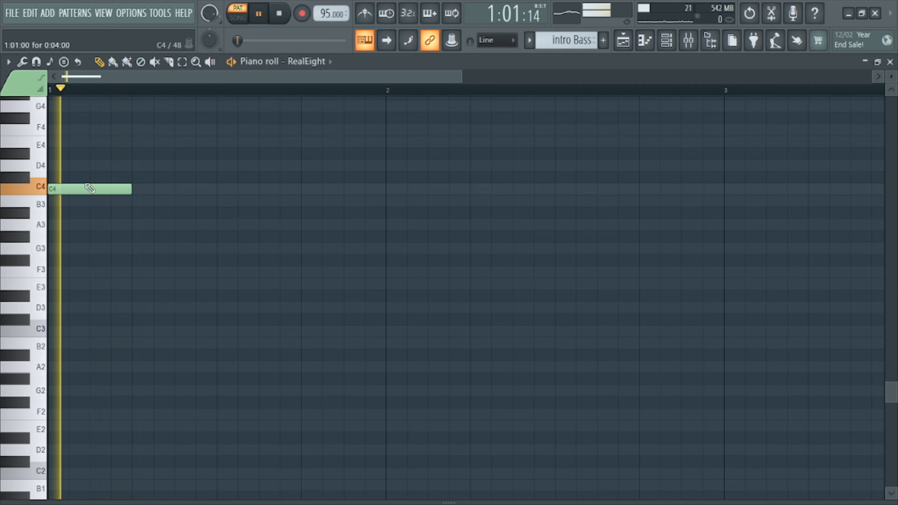
scroll(213, 149, "up", 4)
key("space")
key("space")
key("space")
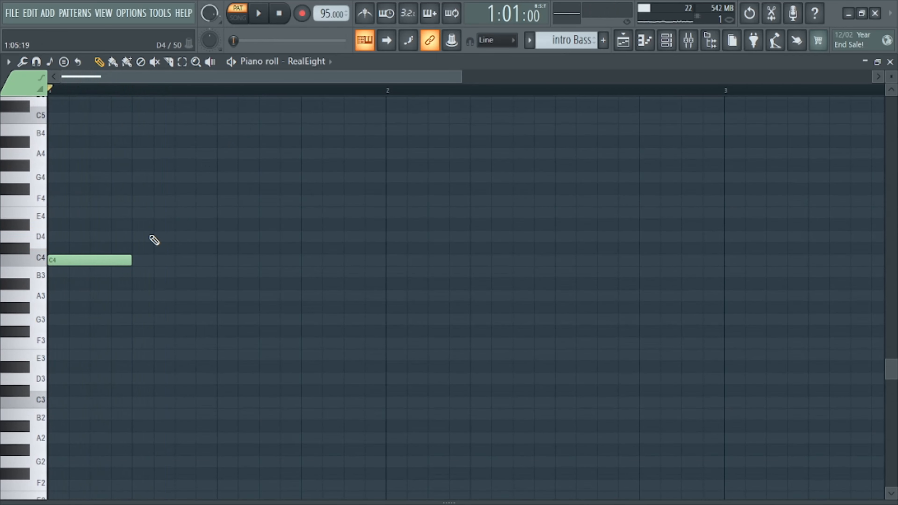
key("space")
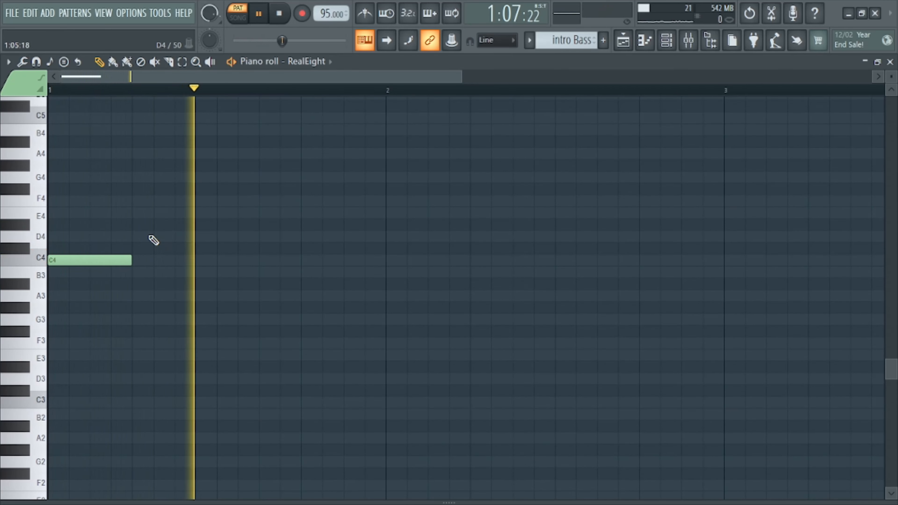
key("space")
- Switch playback back to song mode and repeatedly play the opening to check the C4 note against the other tracks
left_click(237, 14)
key("space")
key("space")
key("space")
key("space")
key("space")
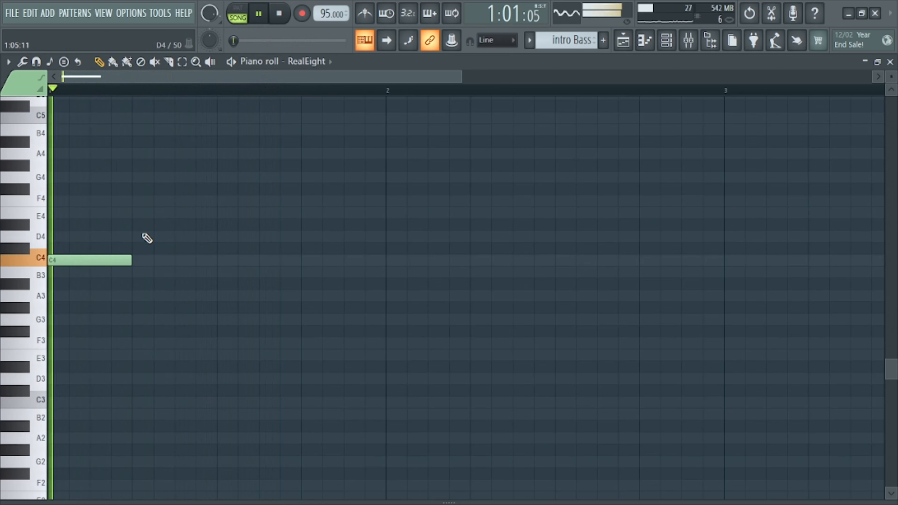
key("space")
key("space")
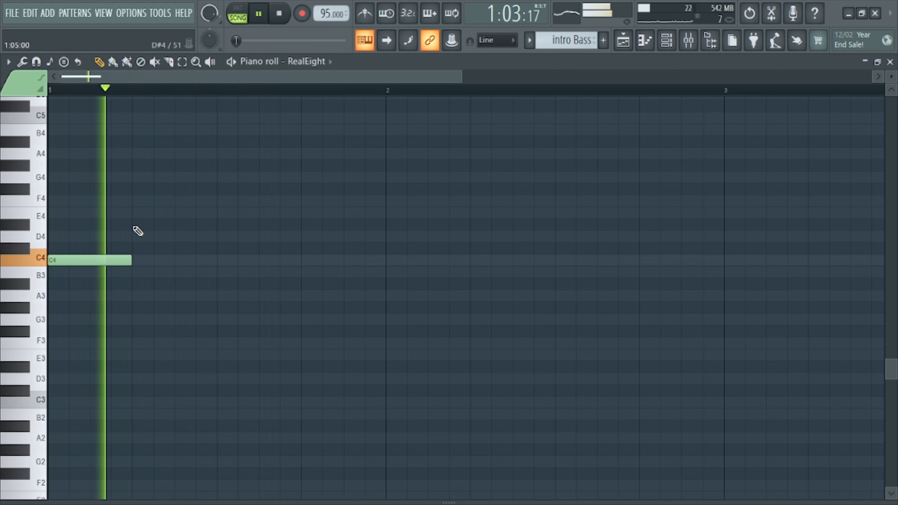
key("space")
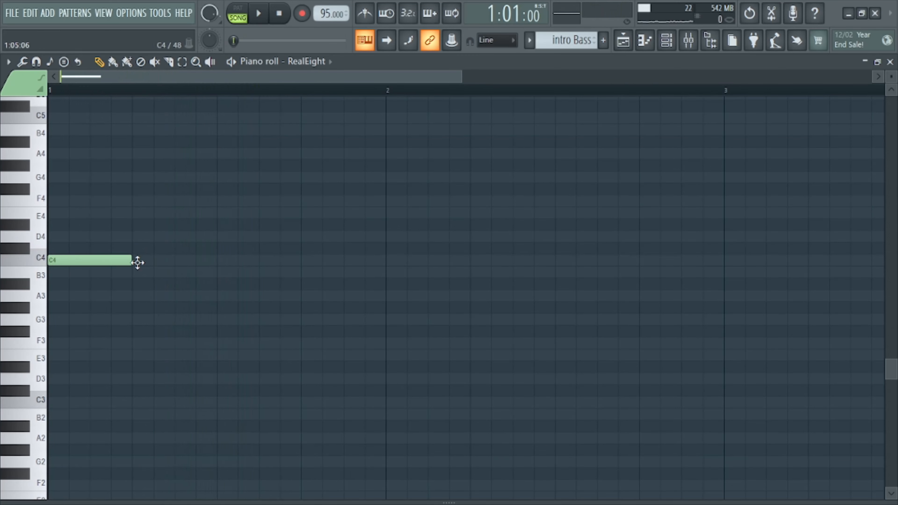
- Add three more one-beat C4 notes to fill bar 1 and listen to them with the song
left_click(138, 262)
left_click(227, 264)
key("space")
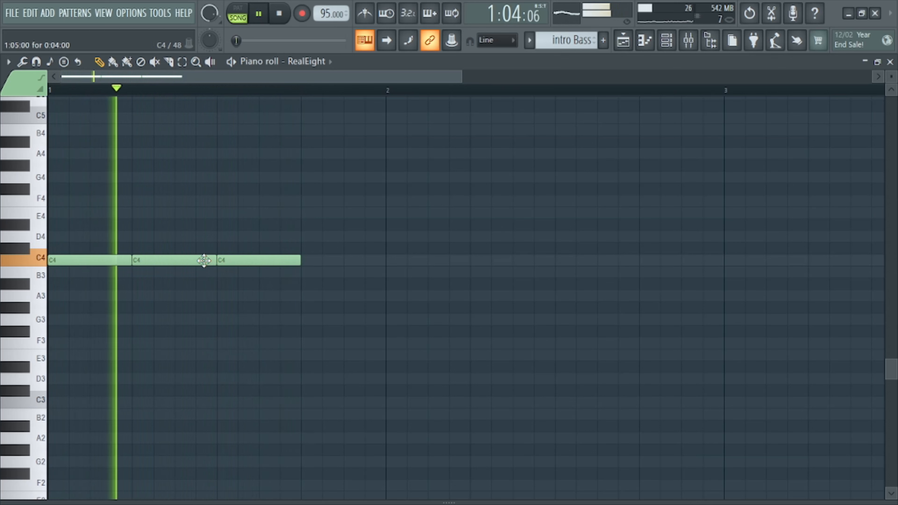
left_click(306, 262)
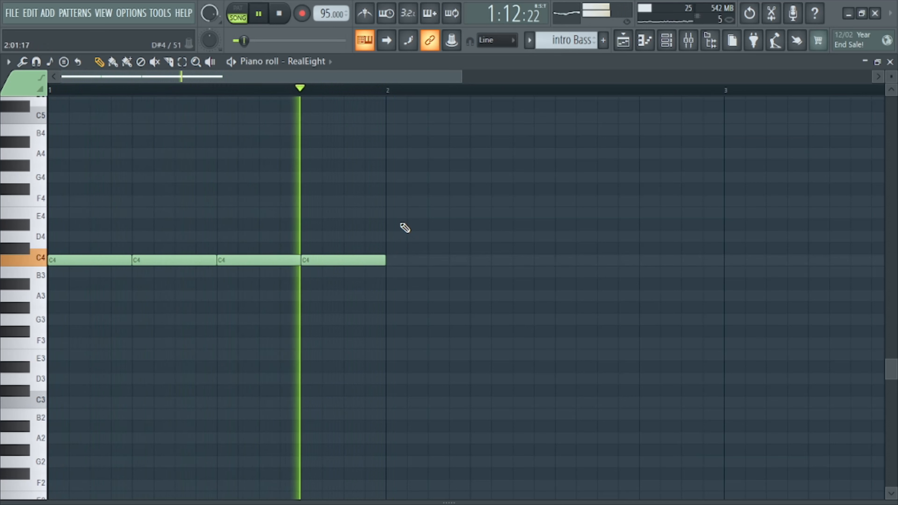
key("space")
- Fill bar 2 with four one-beat E4 notes and play the bass line from the start
left_click(397, 213)
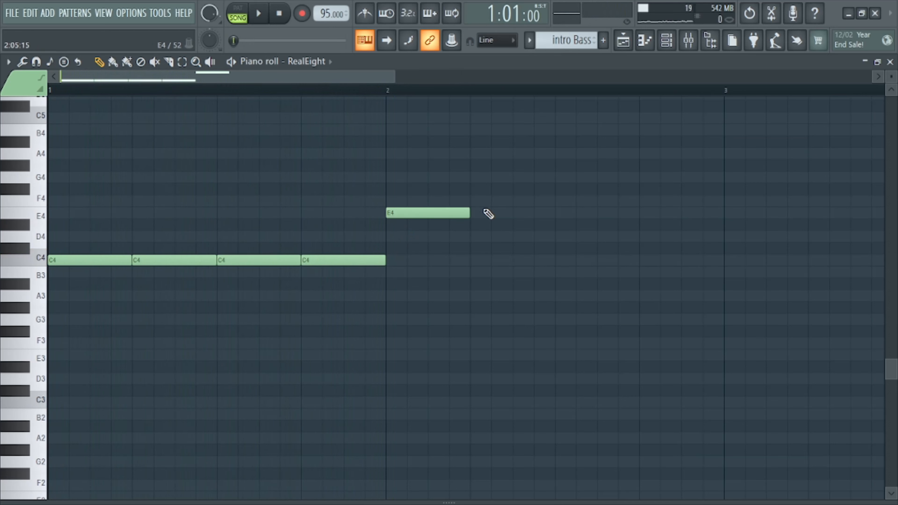
left_click(491, 213)
left_click(580, 213)
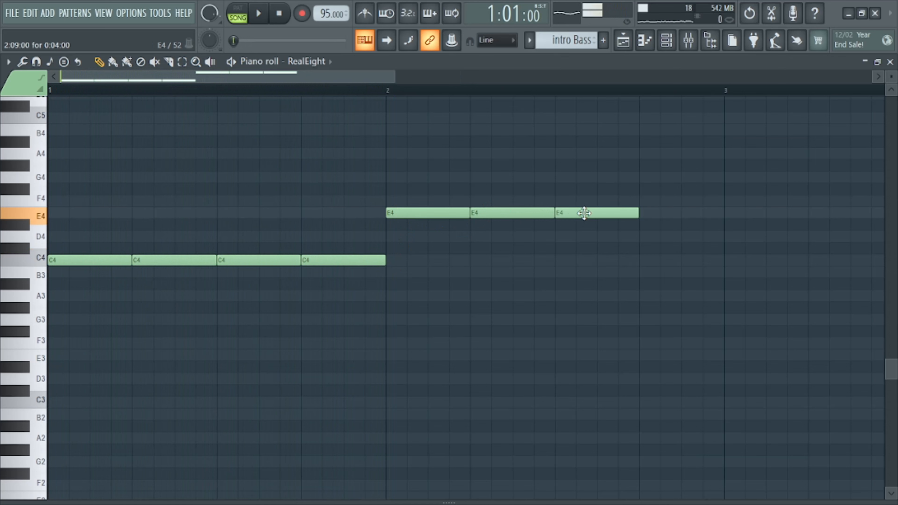
key("space")
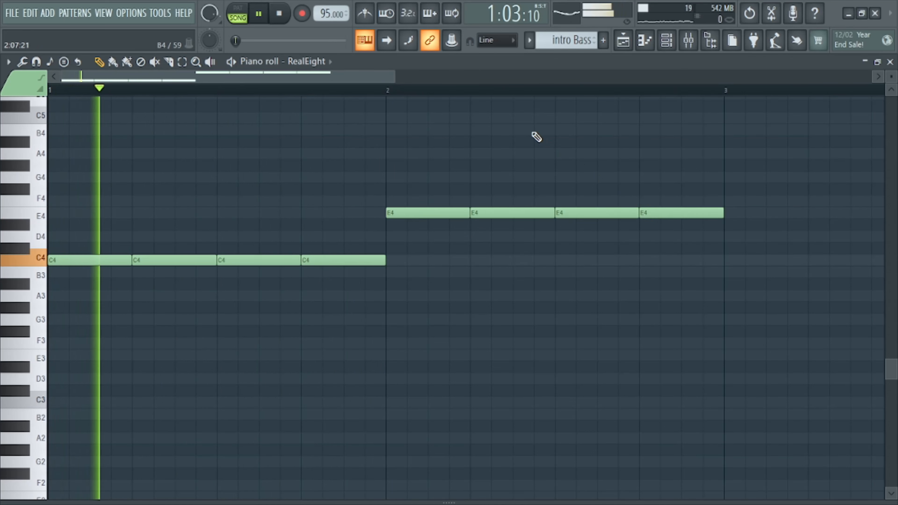
- Delete the second E4 note in bar 2 and the third C4 note in bar 1
scroll(505, 95, "down", 1)
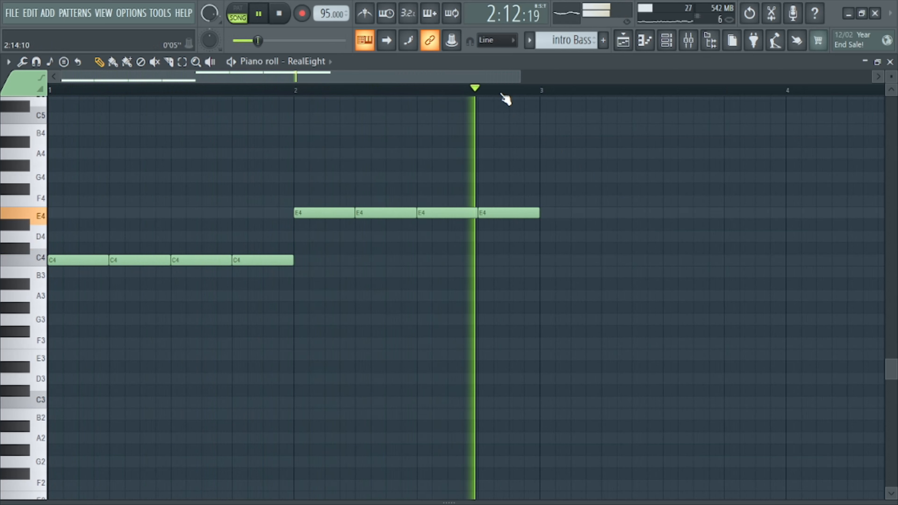
right_click(386, 216)
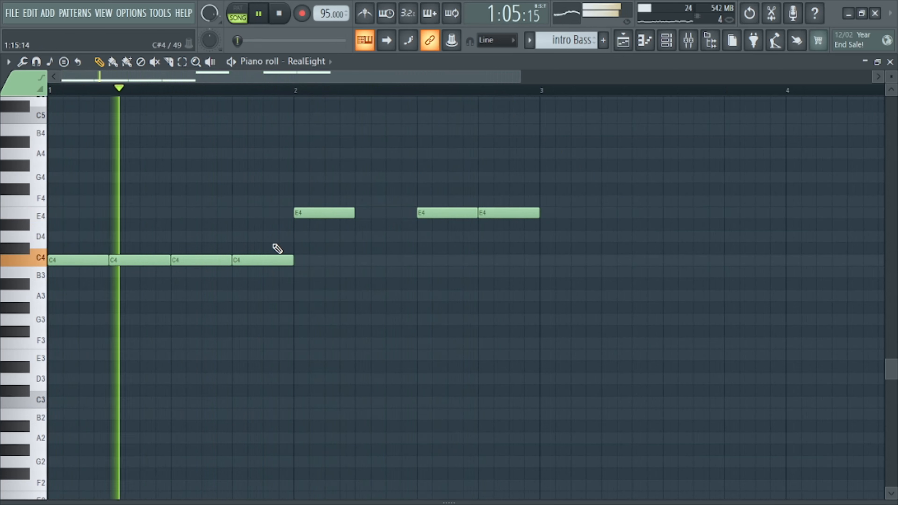
key("space")
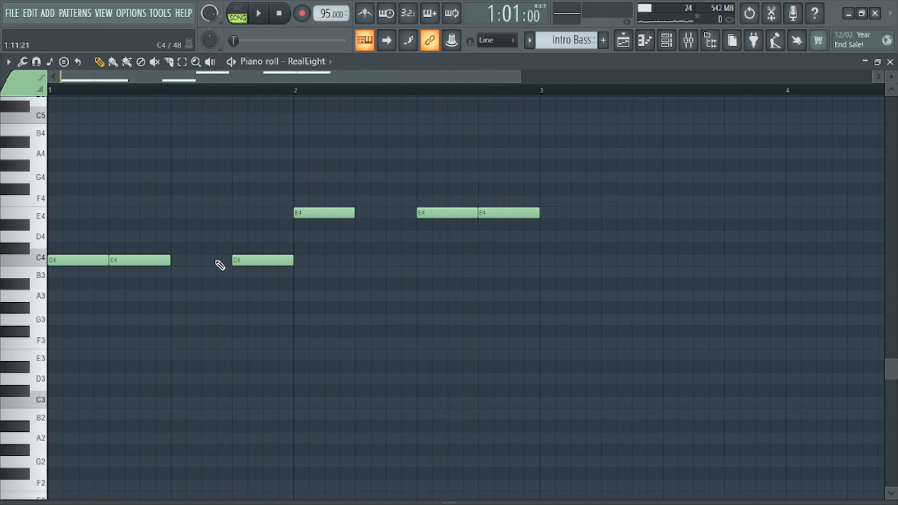
key("space")
- Lengthen the second C4 note and the first E4 note to two beats each, and play the bass line
left_click_drag(171, 260, 238, 287)
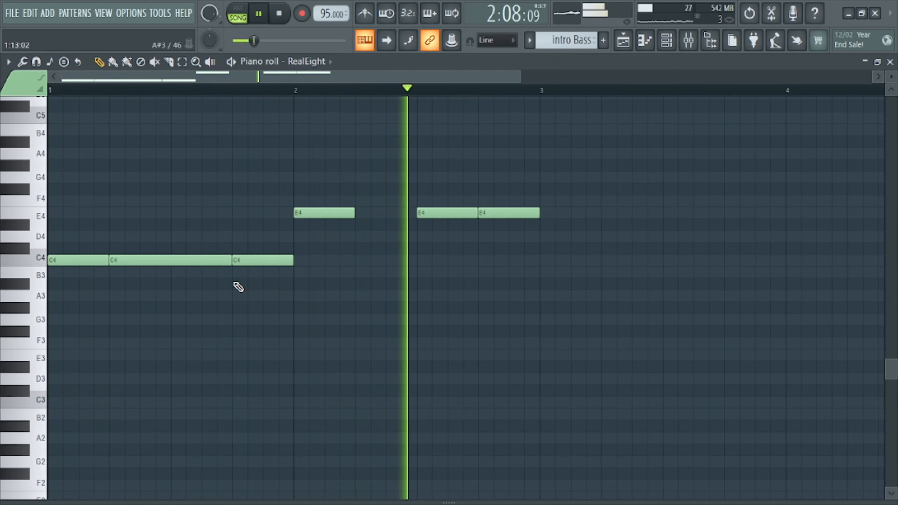
key("space")
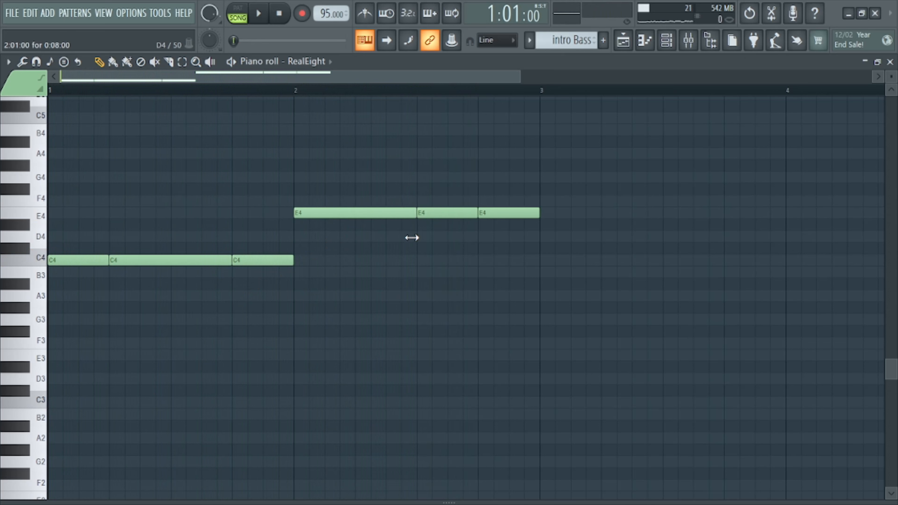
key("space")
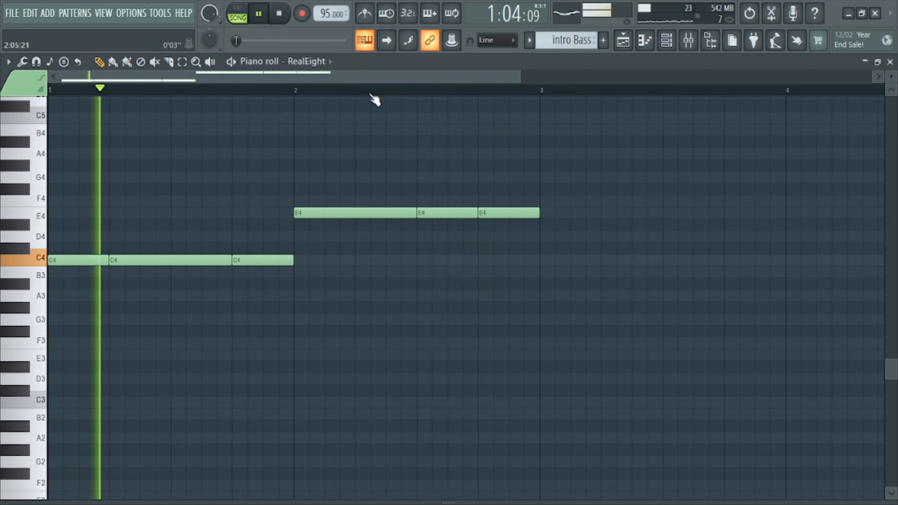
left_click_drag(362, 80, 490, 91)
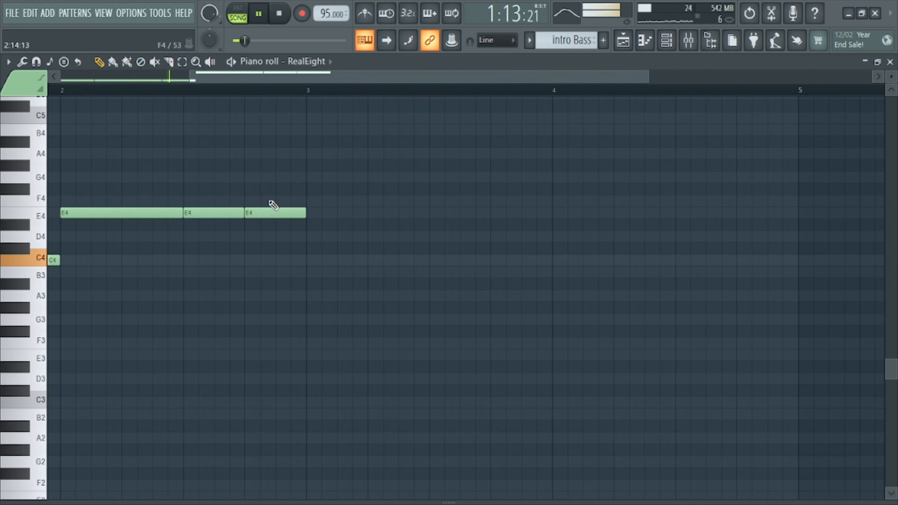
- Fill bar 3 with a two-beat F4 note followed by two one-beat F4 notes, and play the bass line from the start
left_click(313, 201)
left_click(448, 201)
left_click(486, 211)
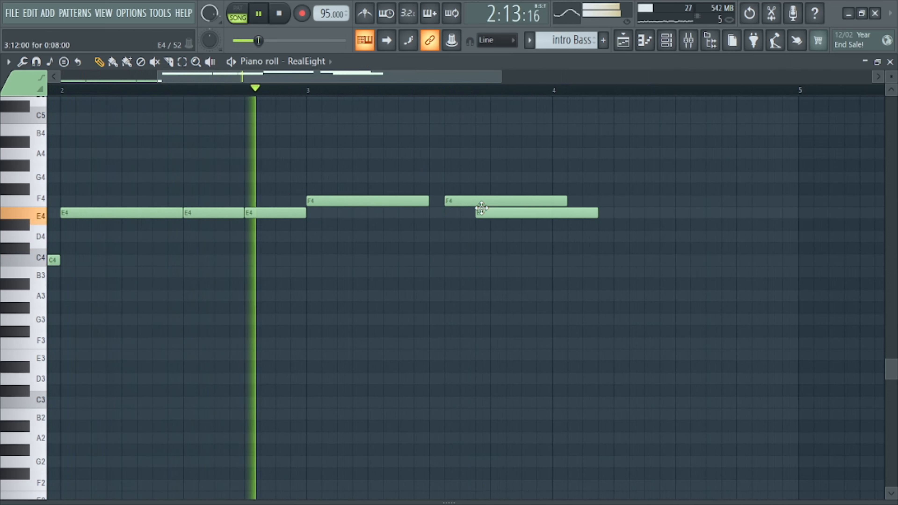
right_click(490, 213)
left_click(494, 213)
left_click_drag(485, 208, 465, 208)
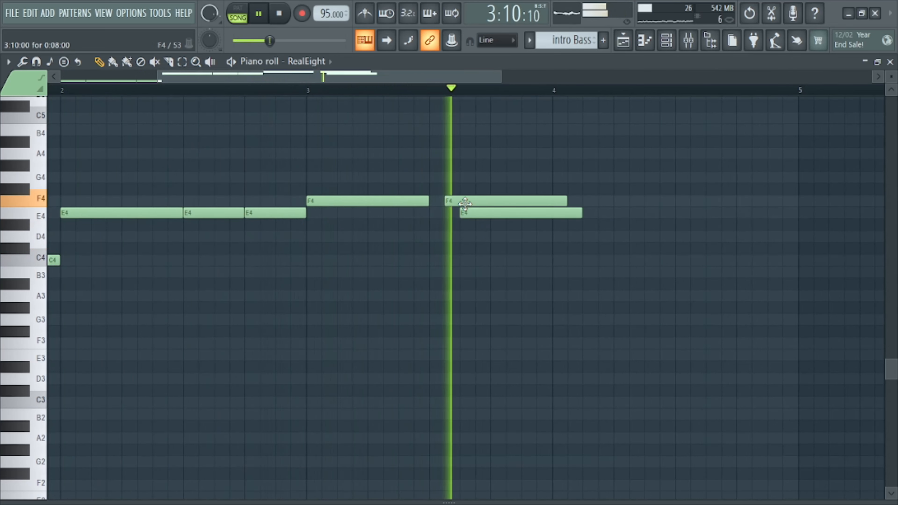
right_click(475, 213)
key("space")
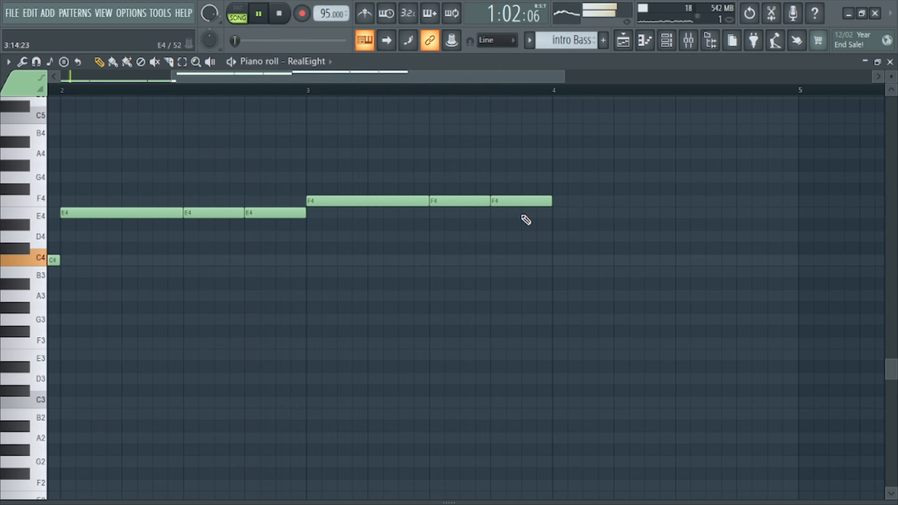
- Fill bar 4 with a two-beat D4 note followed by two one-beat G4 notes, and listen to the bass line
left_click_drag(483, 82, 564, 92)
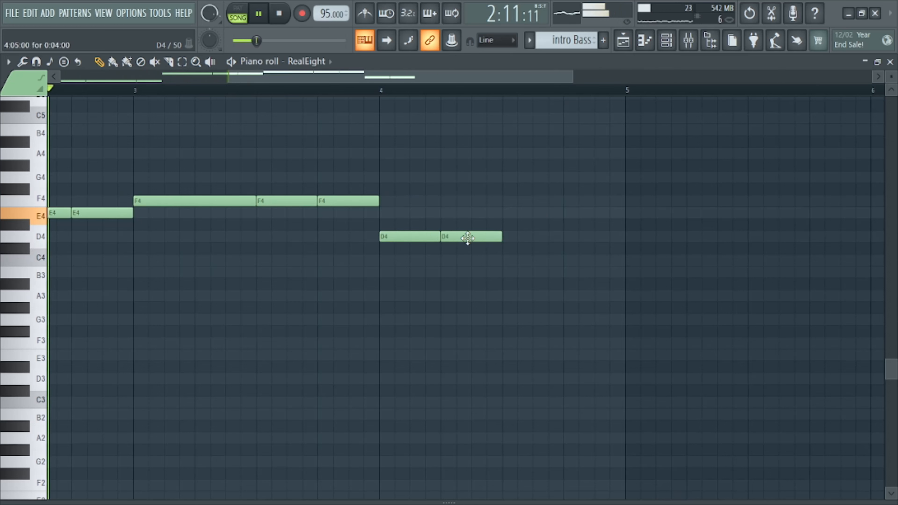
left_click(507, 211)
left_click(574, 191)
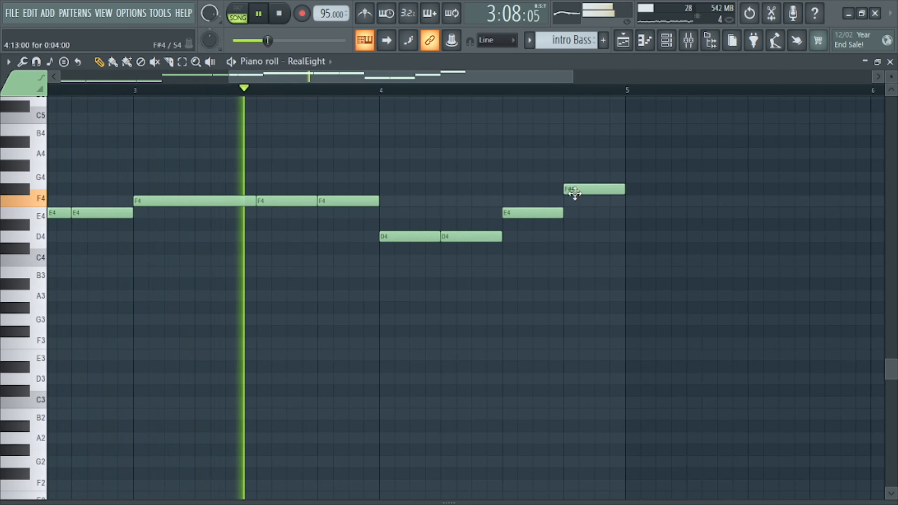
left_click_drag(534, 216, 540, 181)
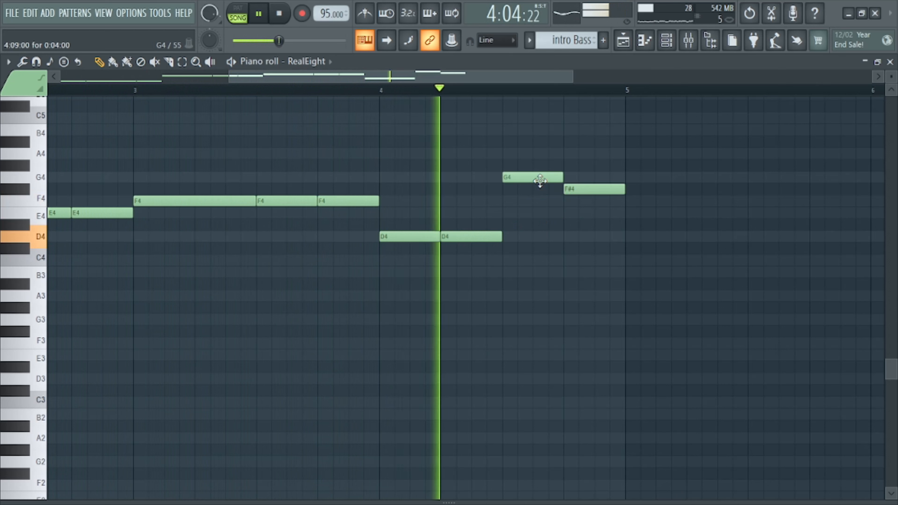
left_click(589, 177)
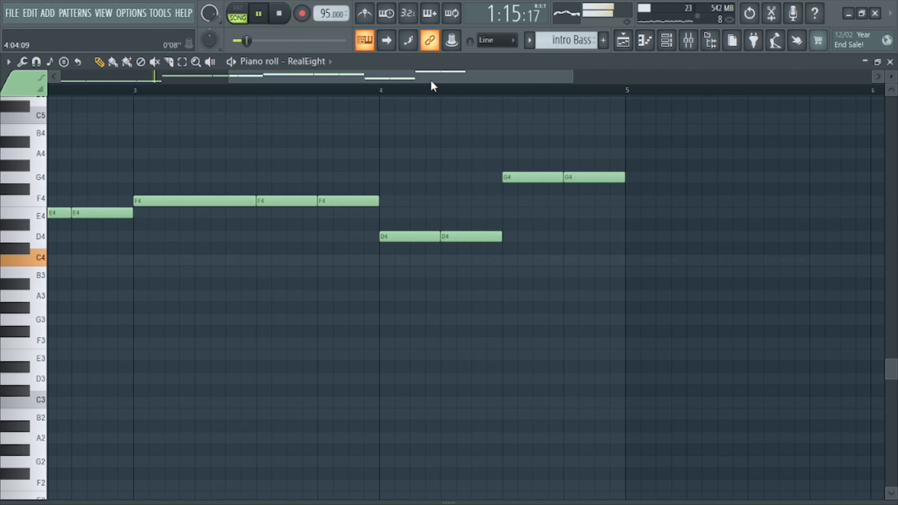
right_click(566, 236)
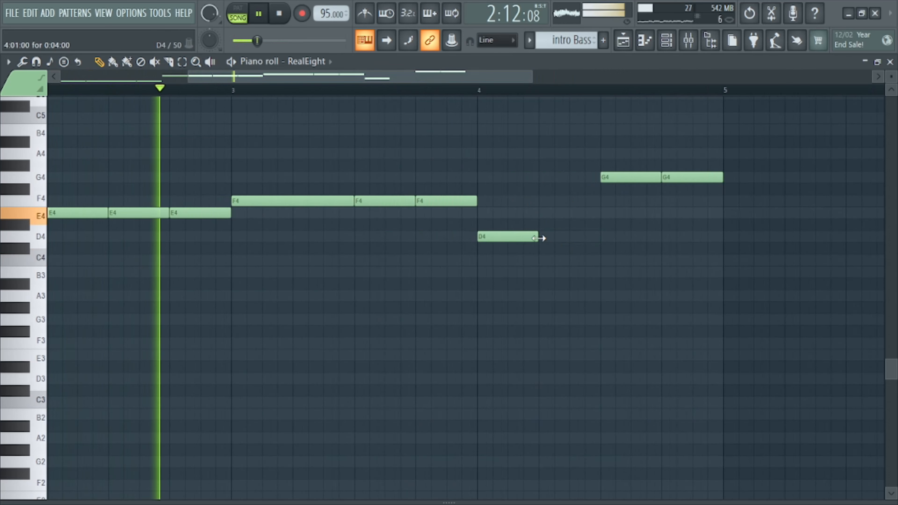
left_click_drag(540, 238, 591, 248)
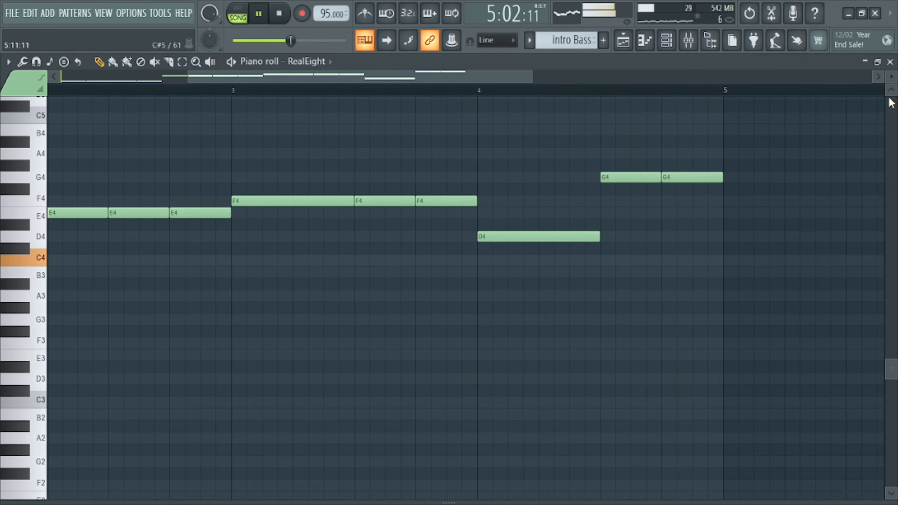
- Stop the song and return to the playlist, closing the bass piano roll and the channel rack
left_click(890, 62)
key("space")
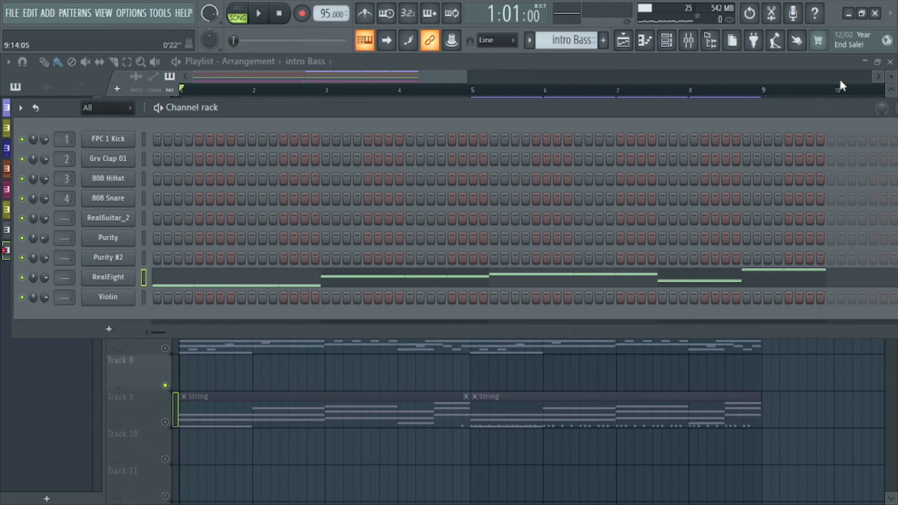
key("F6")
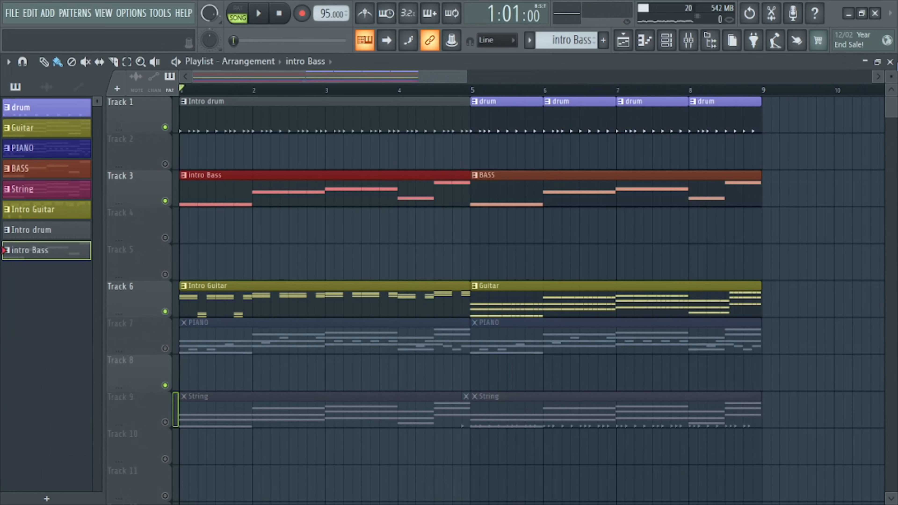